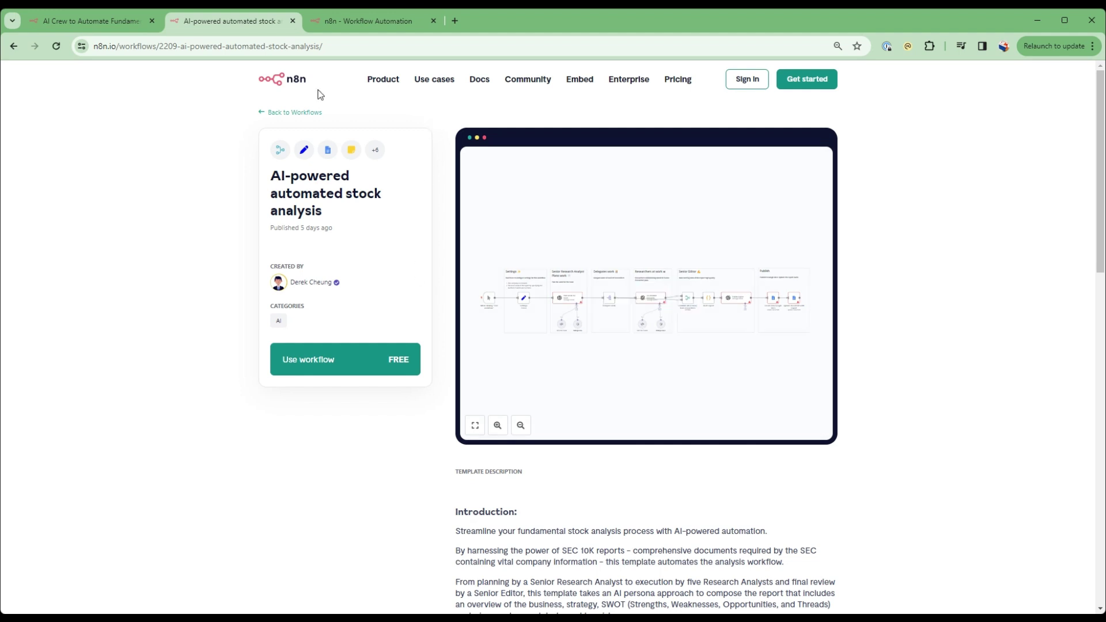
- Import the AI-powered automated stock analysis template into the n8n.aifornoncoders.com self-hosted instance
drag(330, 46, 86, 44)
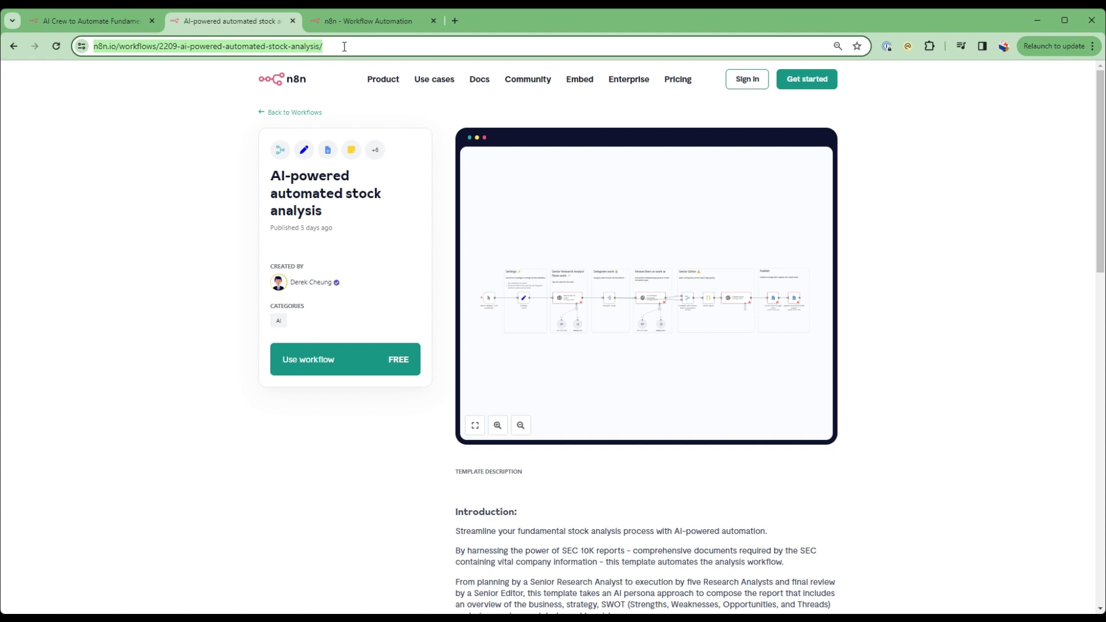
drag(346, 46, 75, 47)
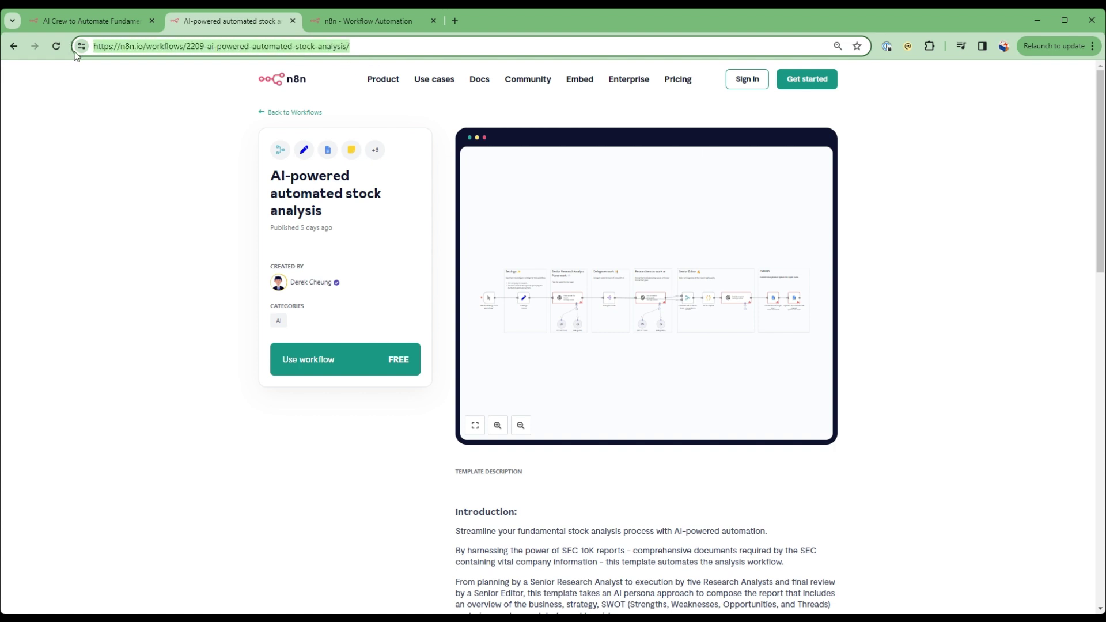
click(363, 375)
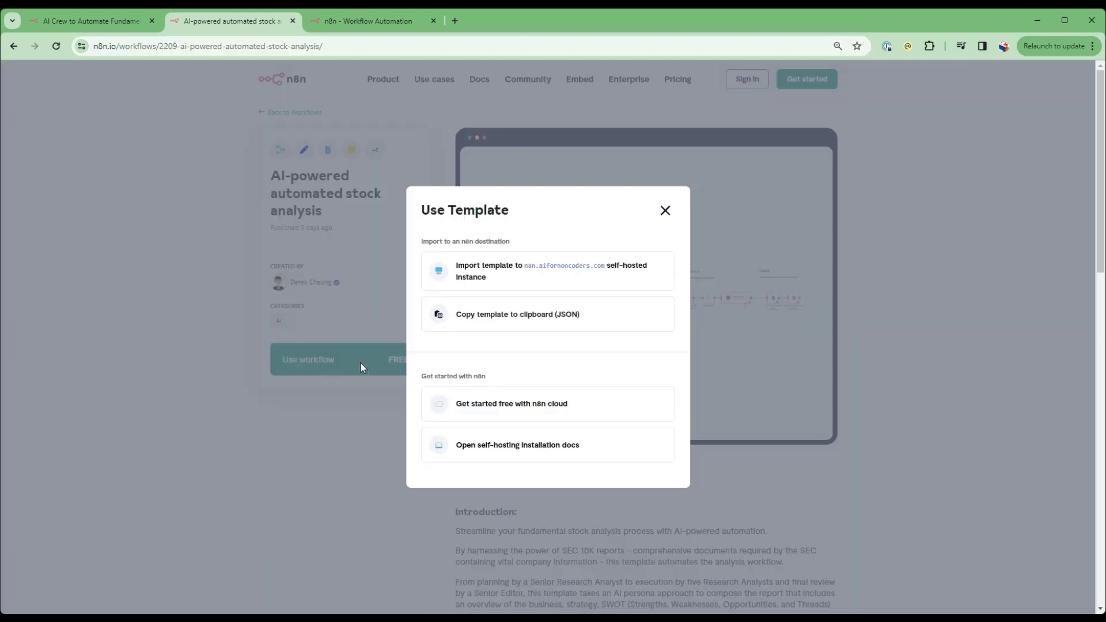
click(503, 277)
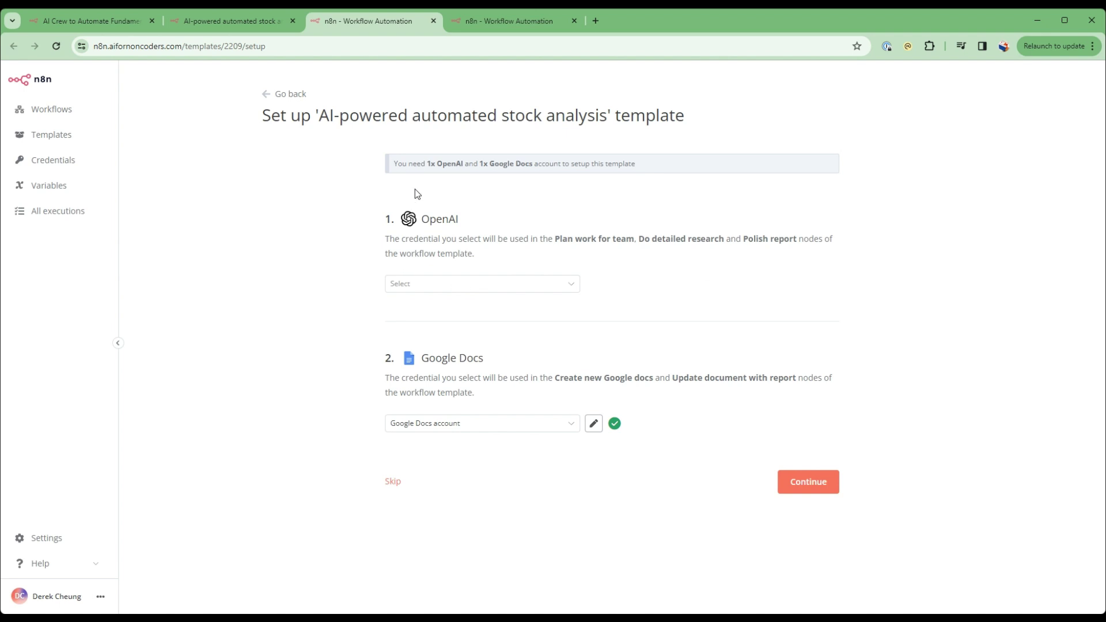
- Assign the OpenAi account credential to the template's OpenAI nodes and continue to the workflow editor
click(436, 289)
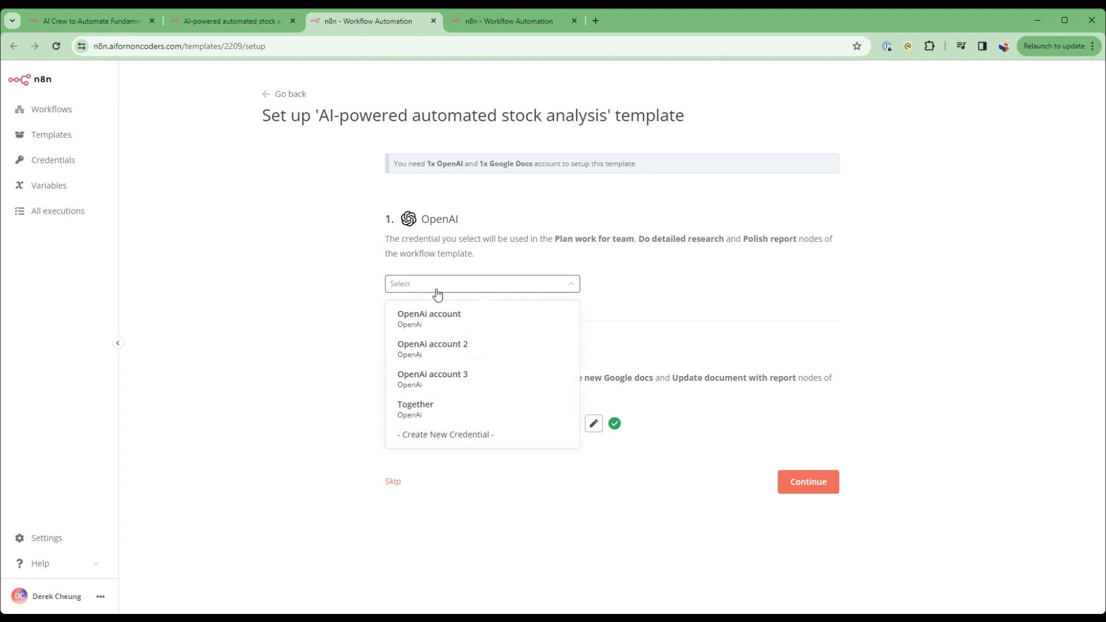
click(434, 313)
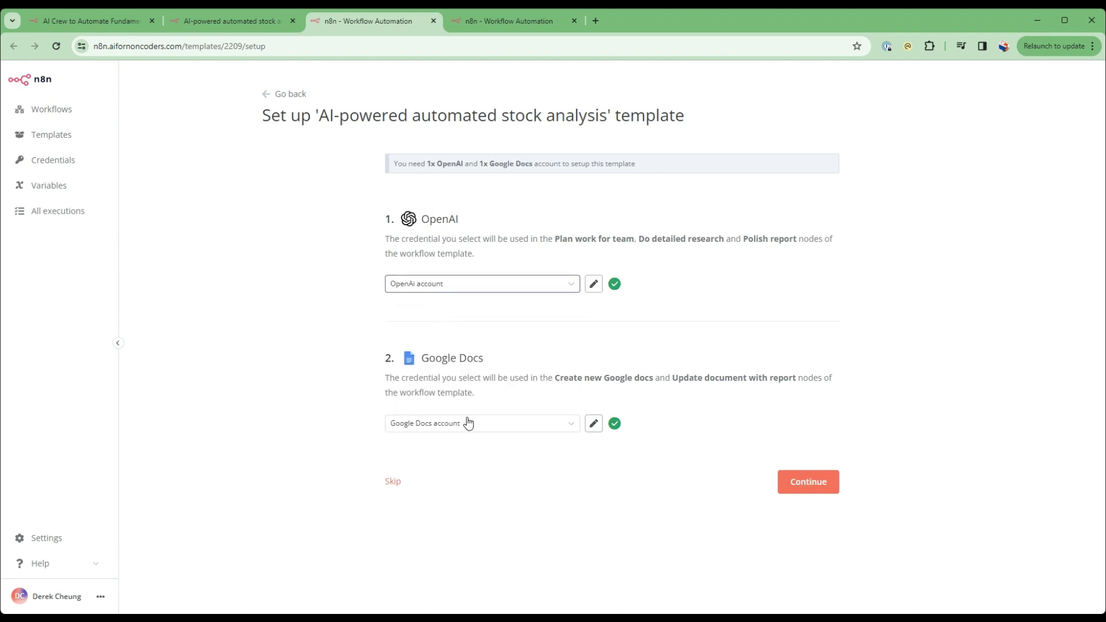
click(808, 482)
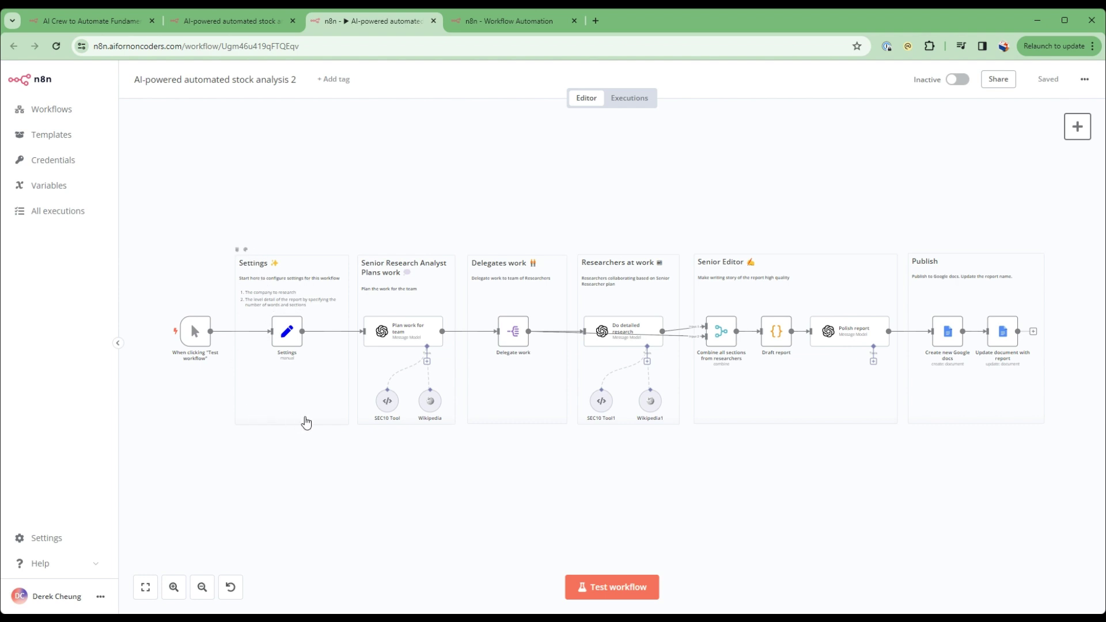
- Review the company and webhook fields in the Settings node and set its words value to 1500
double_click(286, 344)
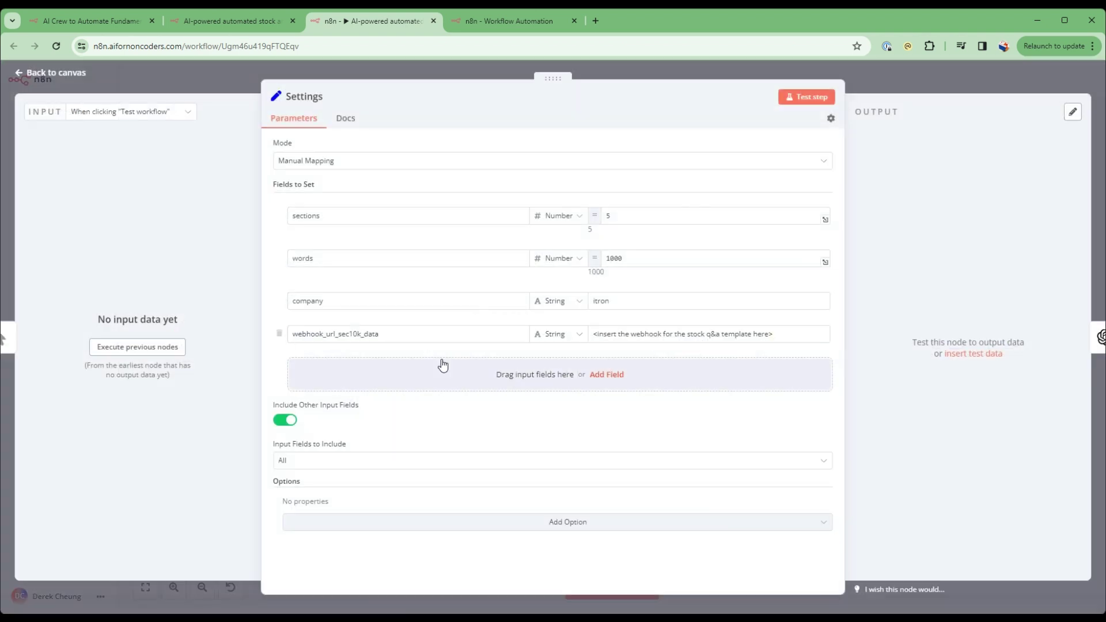
double_click(592, 300)
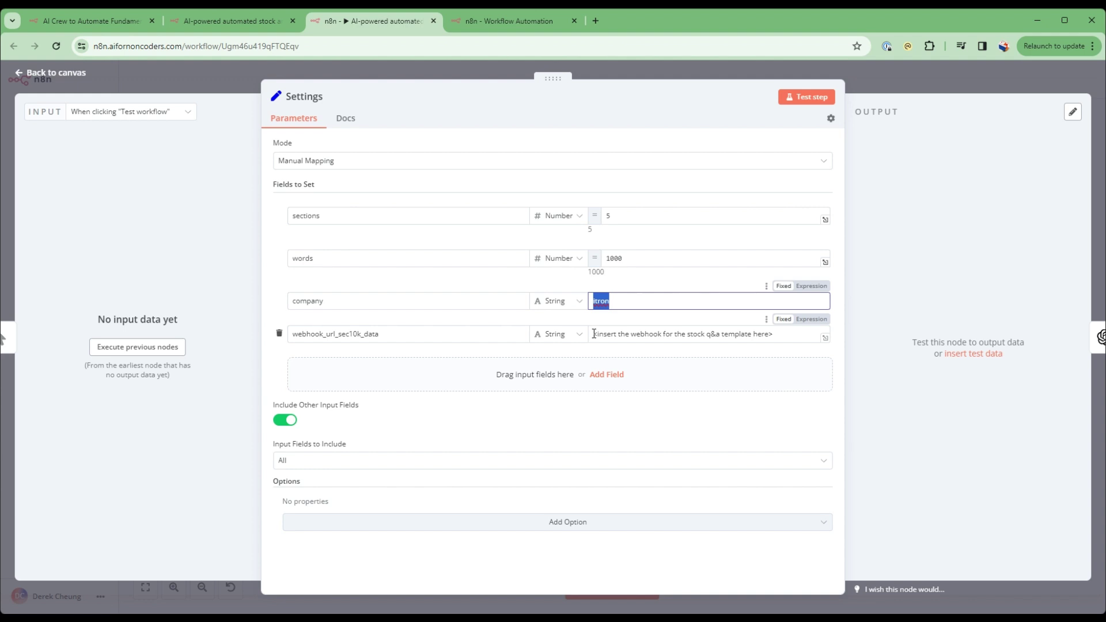
drag(593, 334, 796, 330)
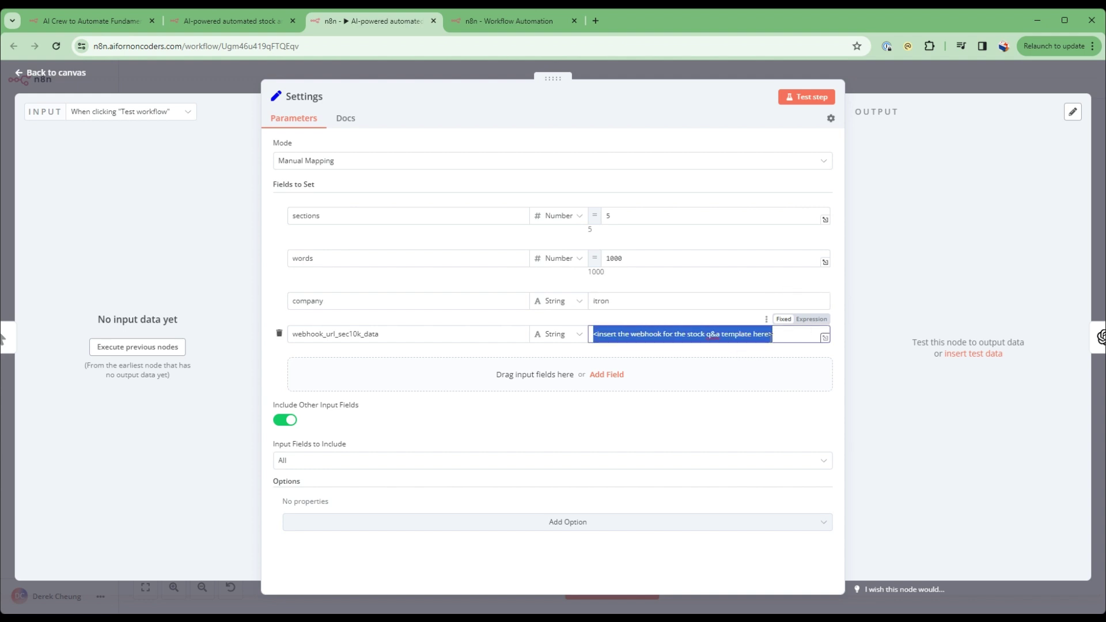
click(771, 335)
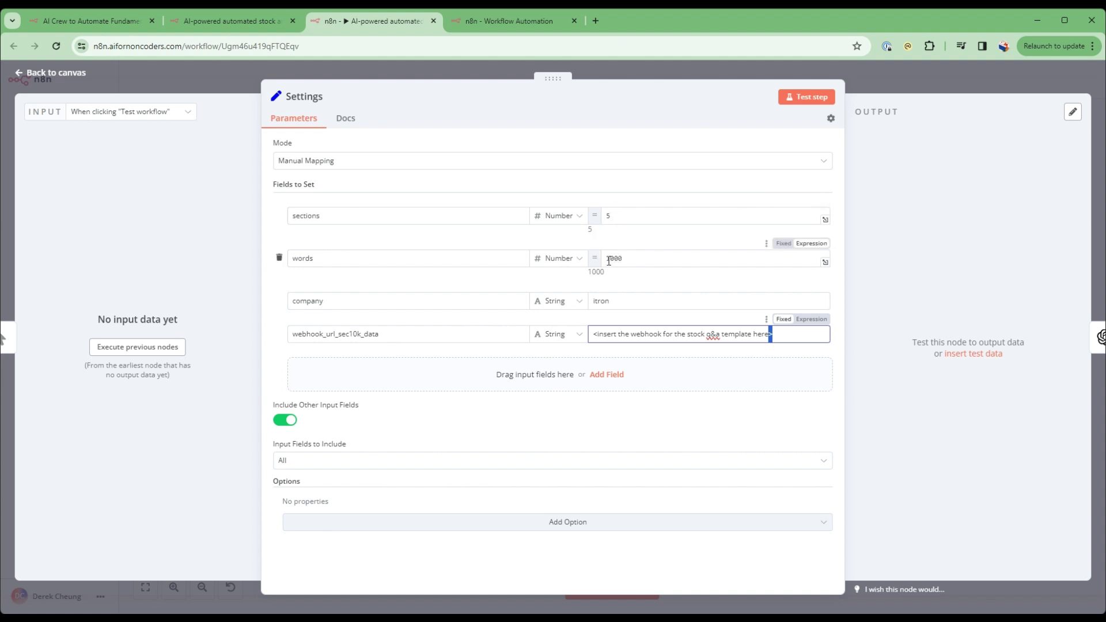
drag(609, 261, 612, 260)
text(15)
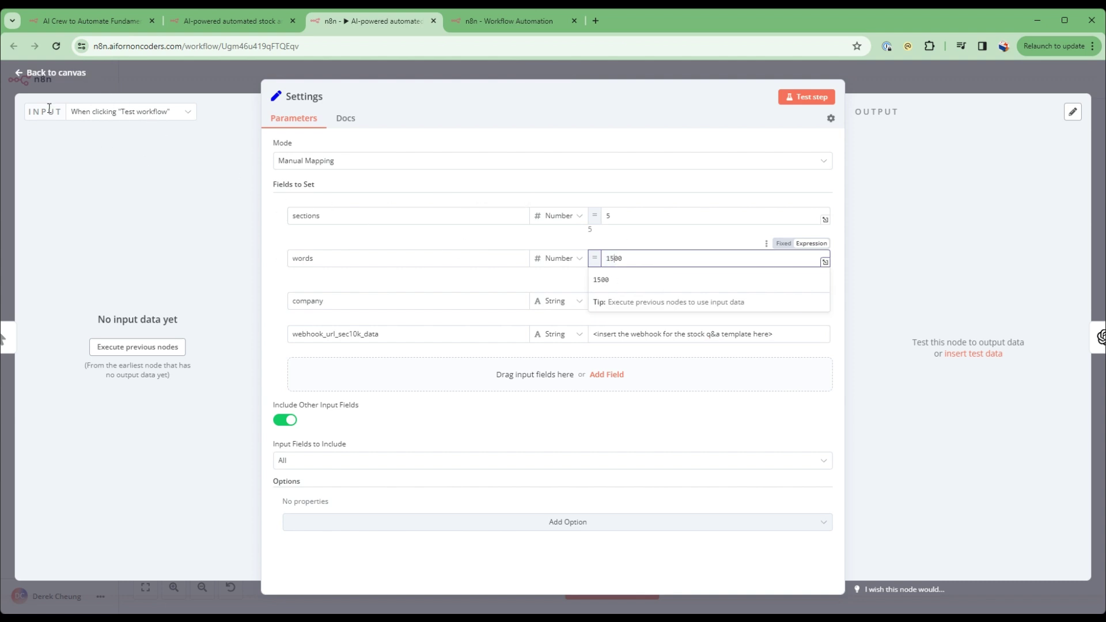
click(126, 82)
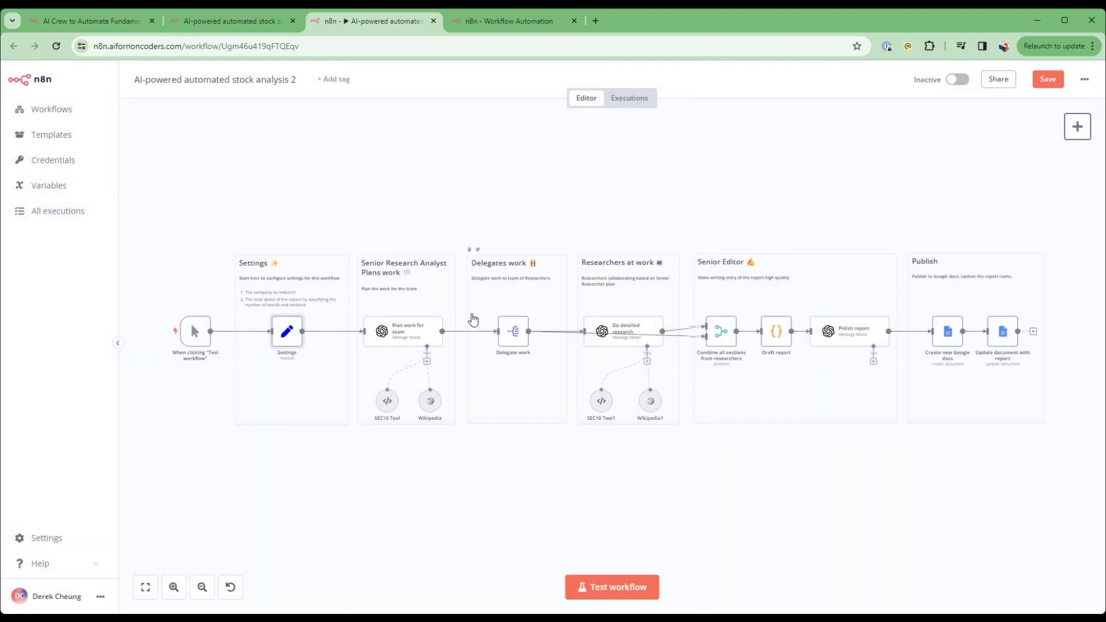
- Review the Plan work for team node's prompt and the Delegate work node's split-out field
double_click(418, 330)
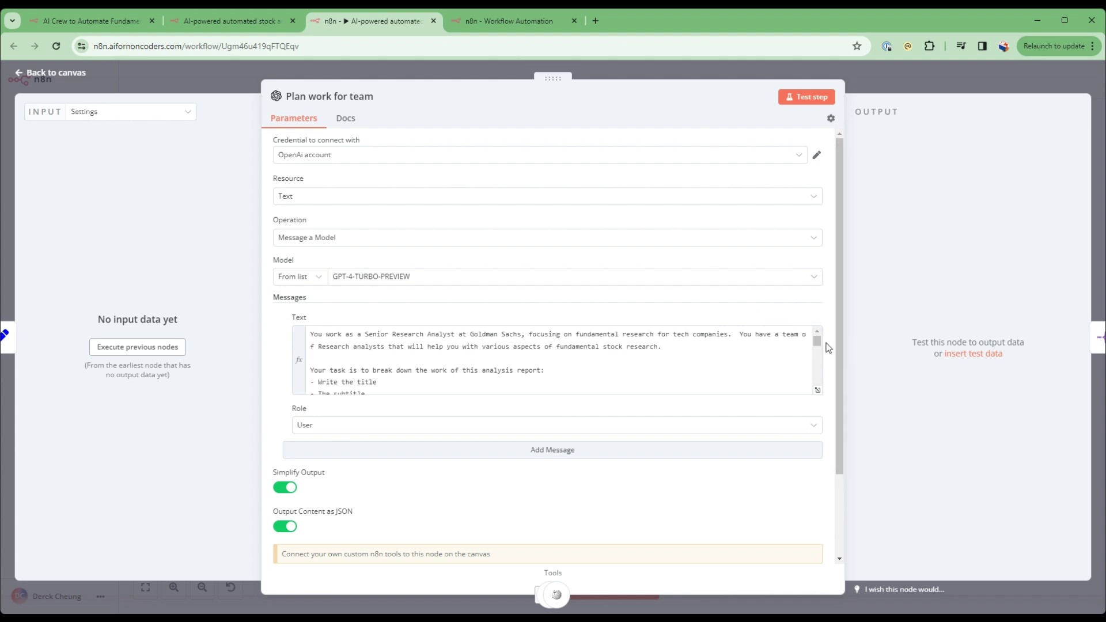
drag(820, 345, 820, 355)
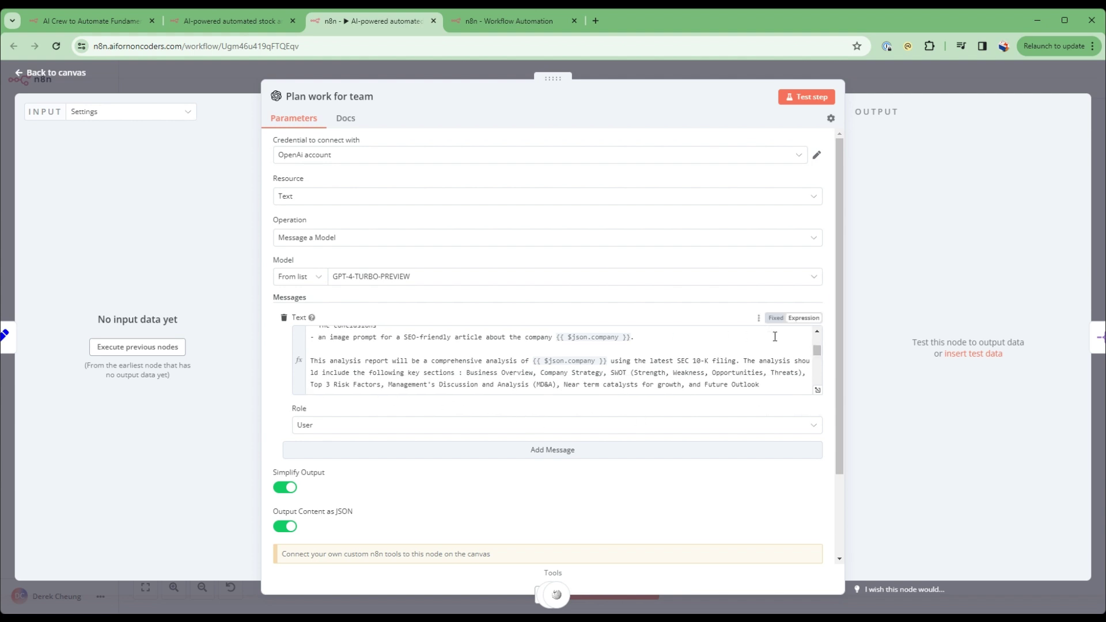
drag(817, 350, 817, 384)
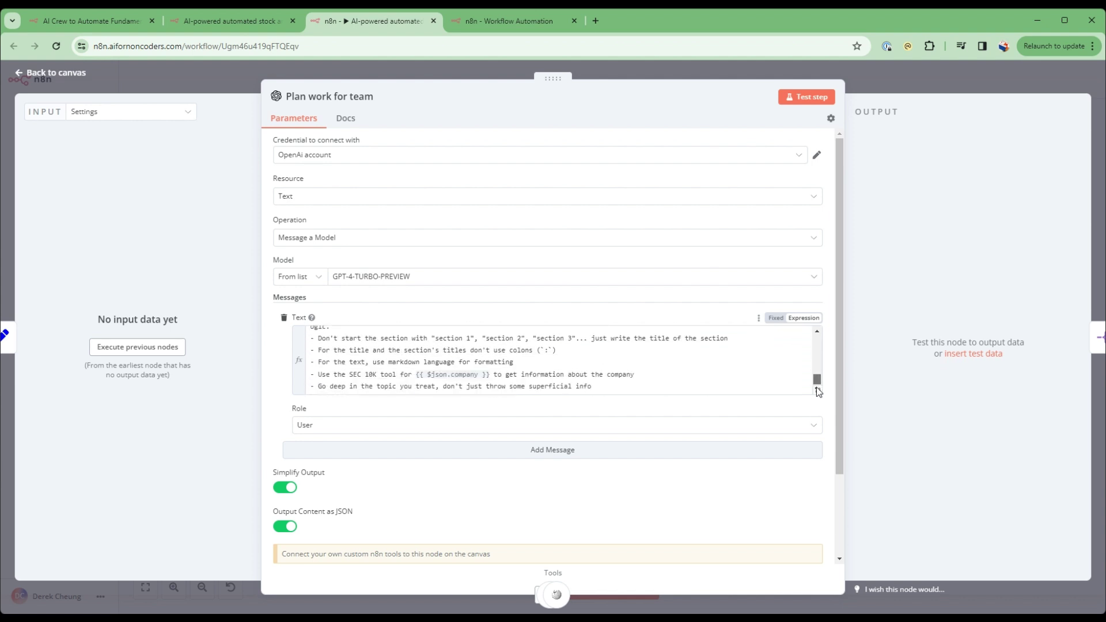
click(52, 75)
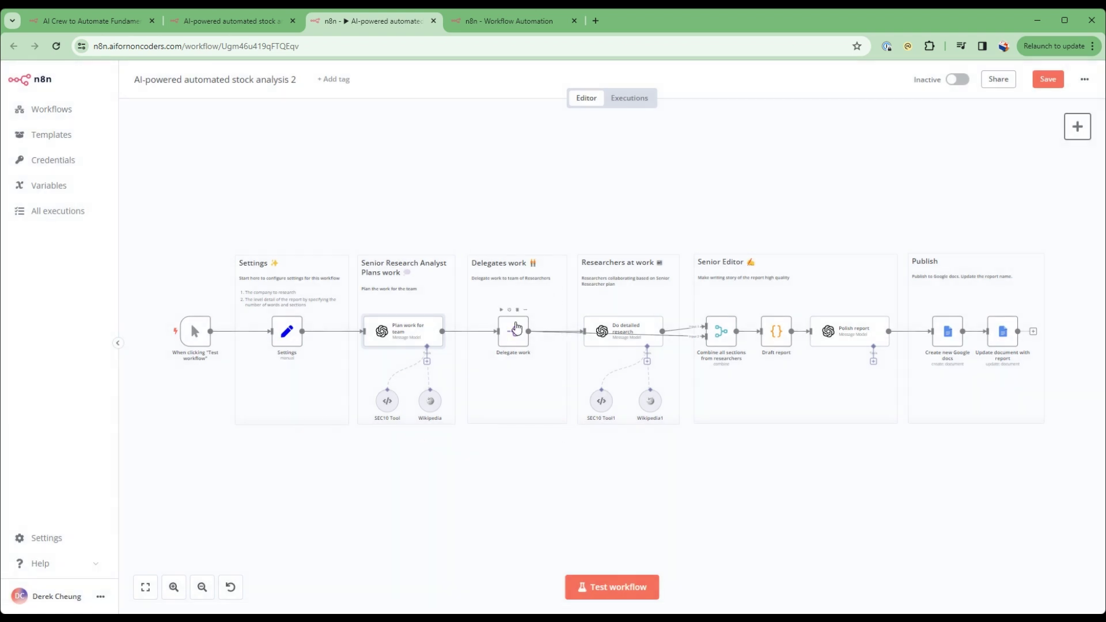
double_click(510, 334)
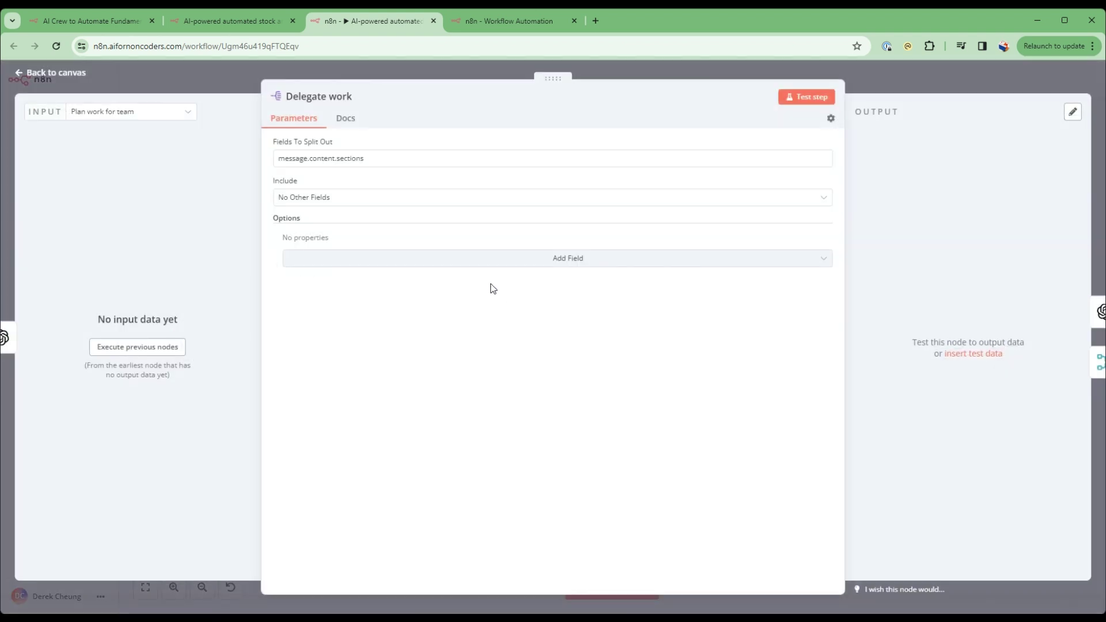
click(50, 74)
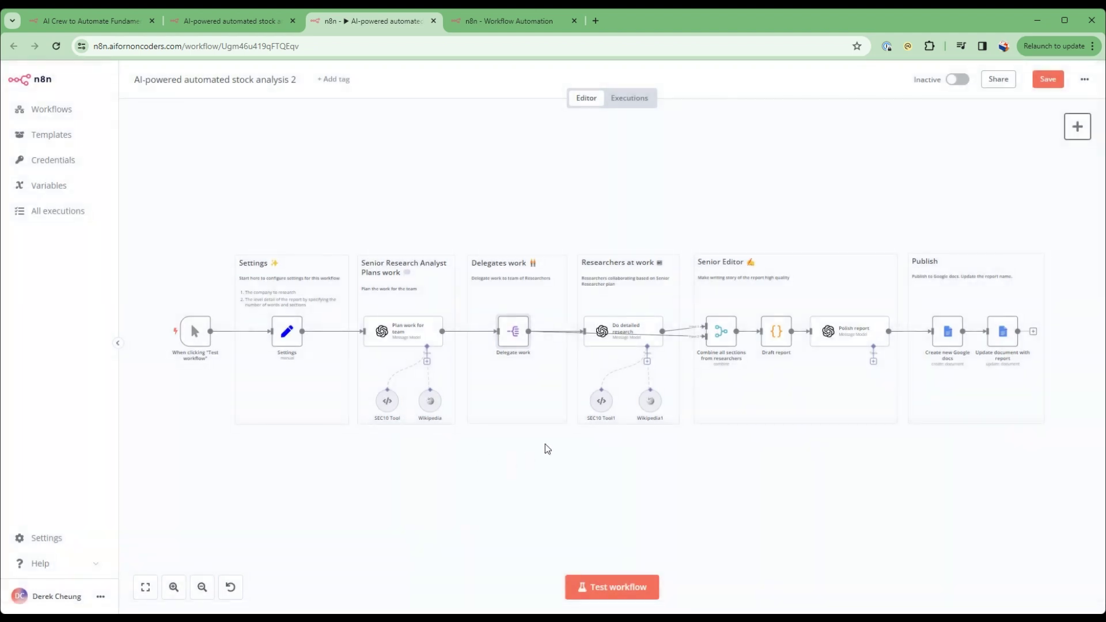
- Examine the section-writing guidelines in the Plan work for team prompt, including the sections array and SEC 10K tool instructions
double_click(402, 341)
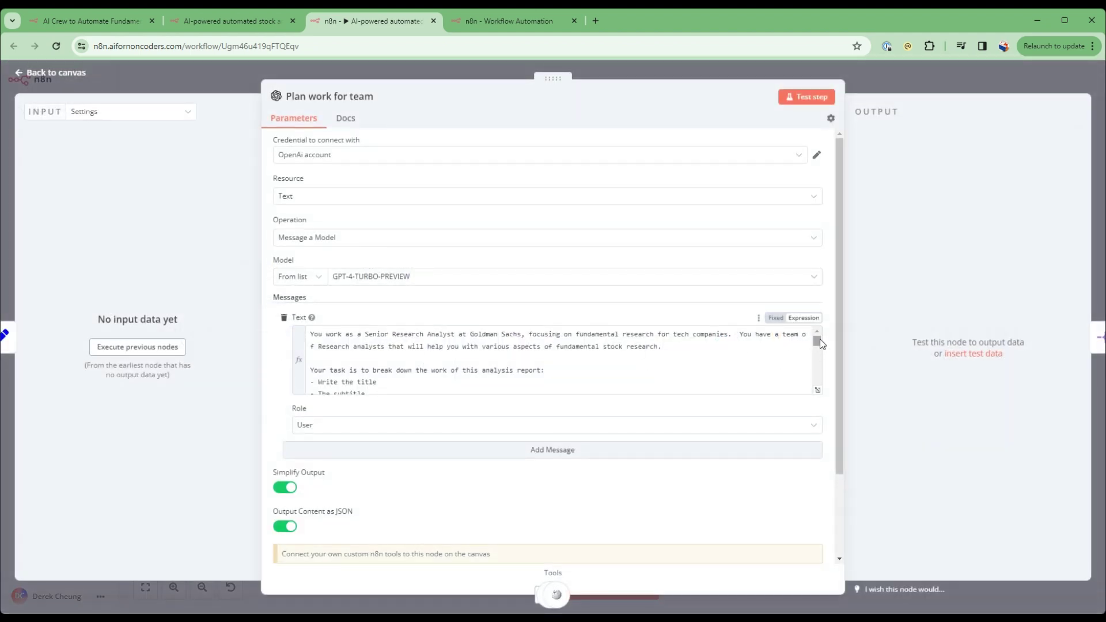
drag(820, 341, 827, 376)
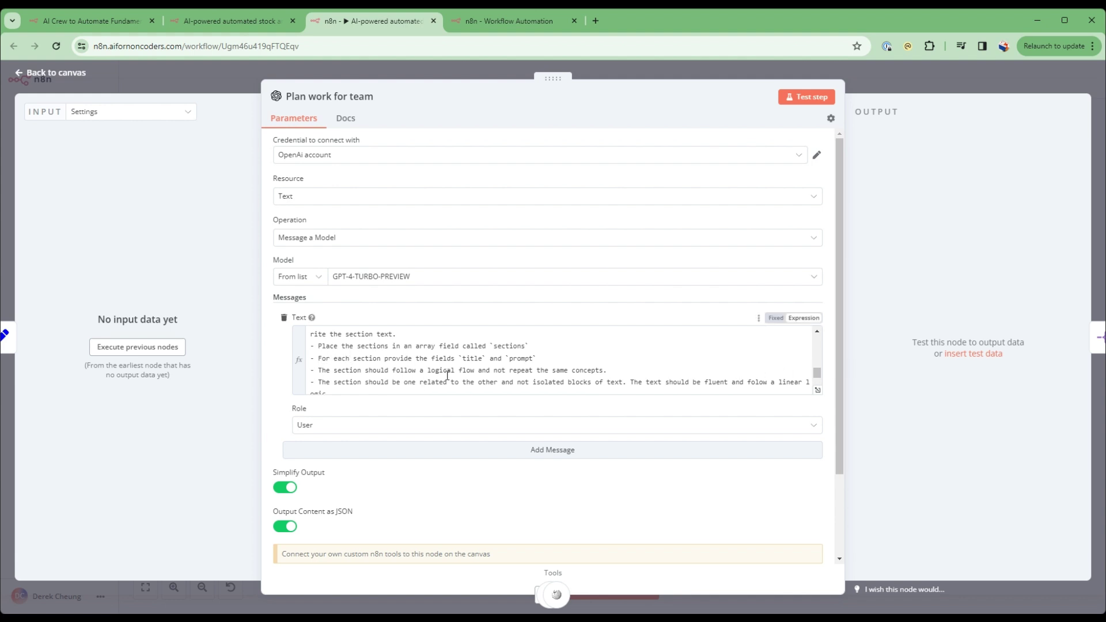
drag(816, 376, 818, 382)
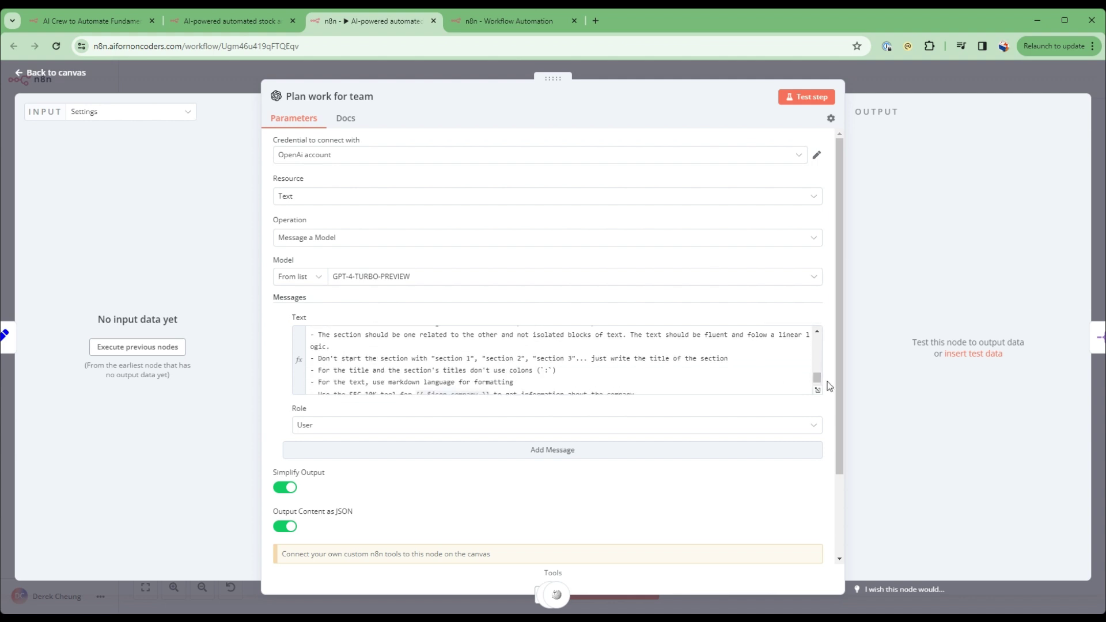
drag(821, 381, 823, 385)
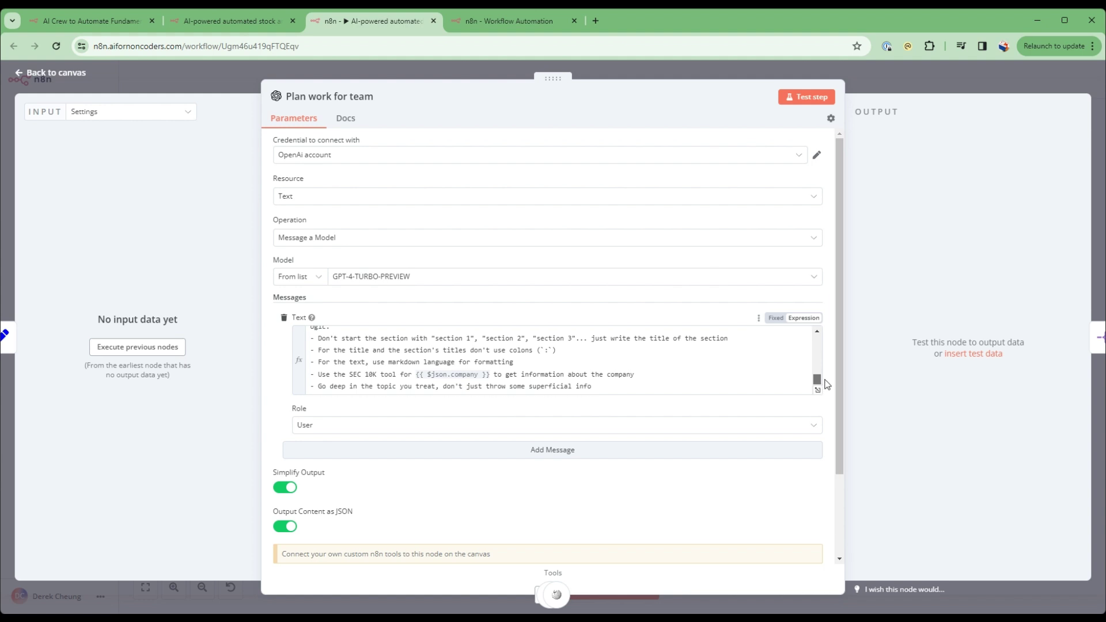
scroll(825, 380, up, 1)
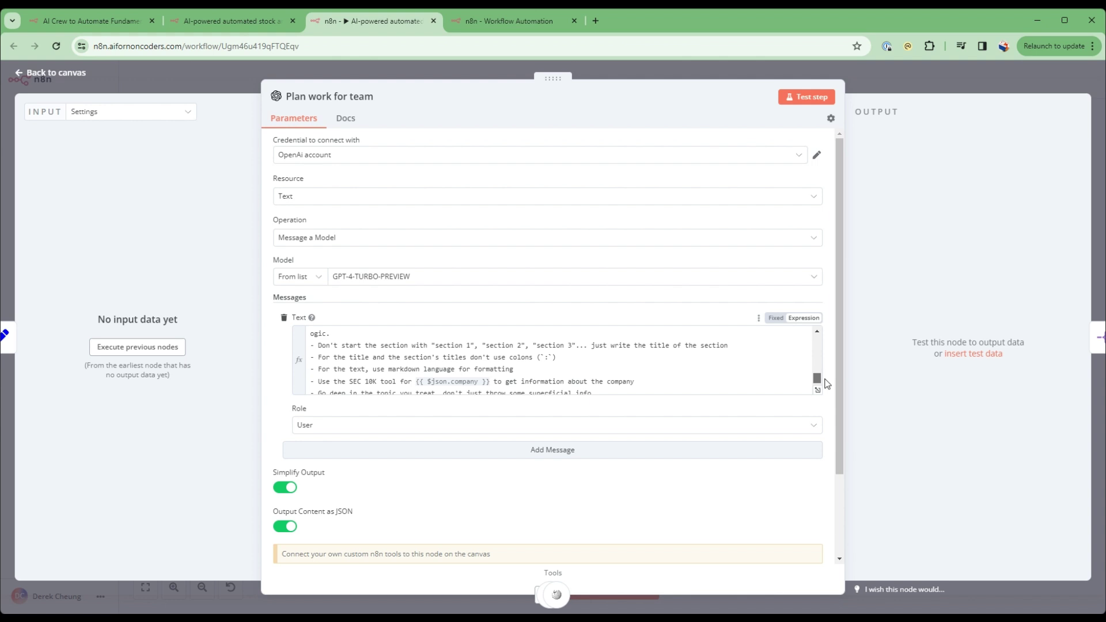
scroll(826, 381, up, 10)
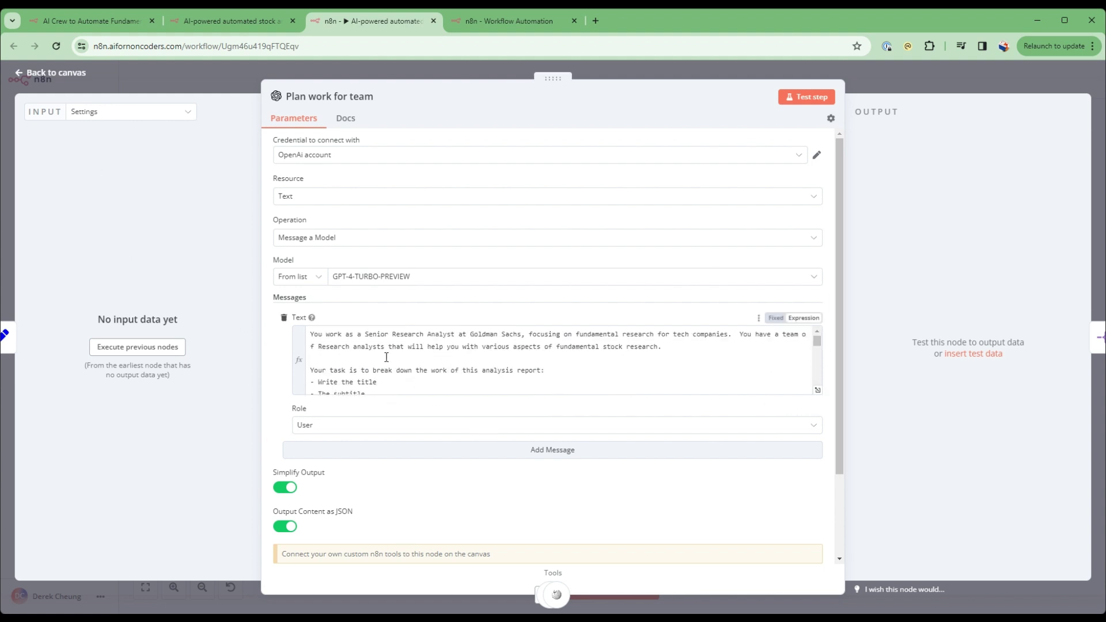
click(60, 74)
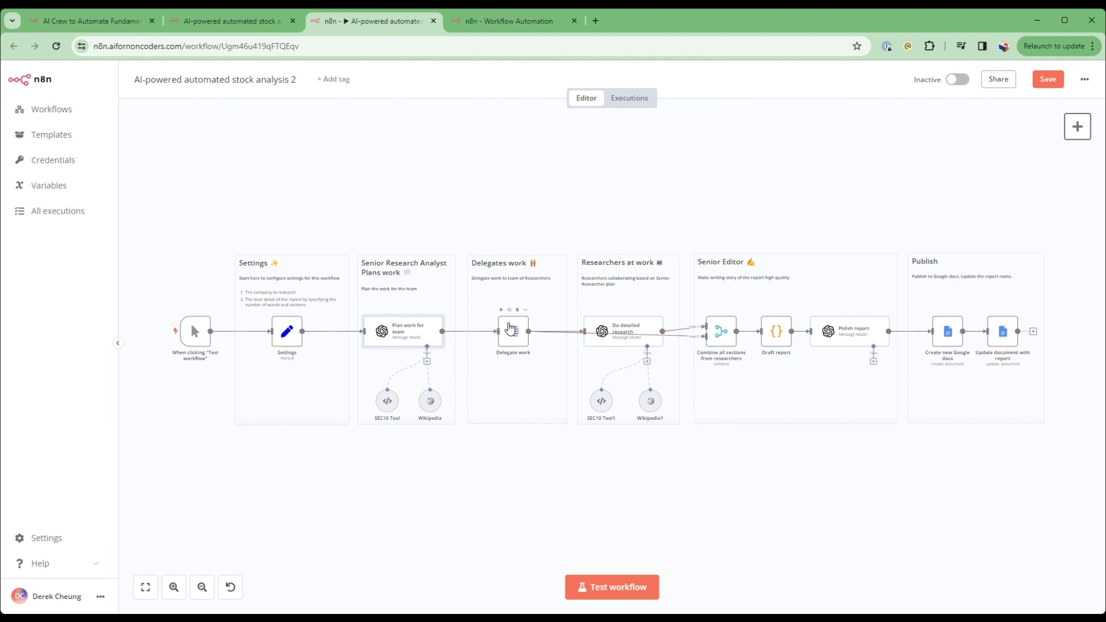
- Read the Do detailed research node's prompt, from the analyst role through the report context to the guidelines
double_click(640, 332)
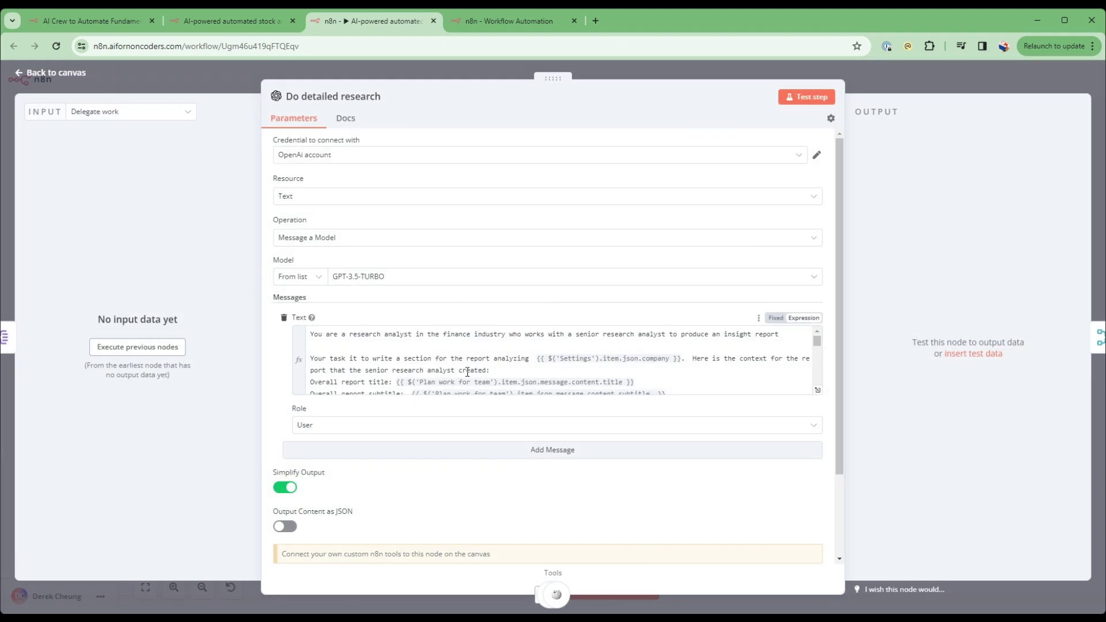
drag(311, 337, 784, 337)
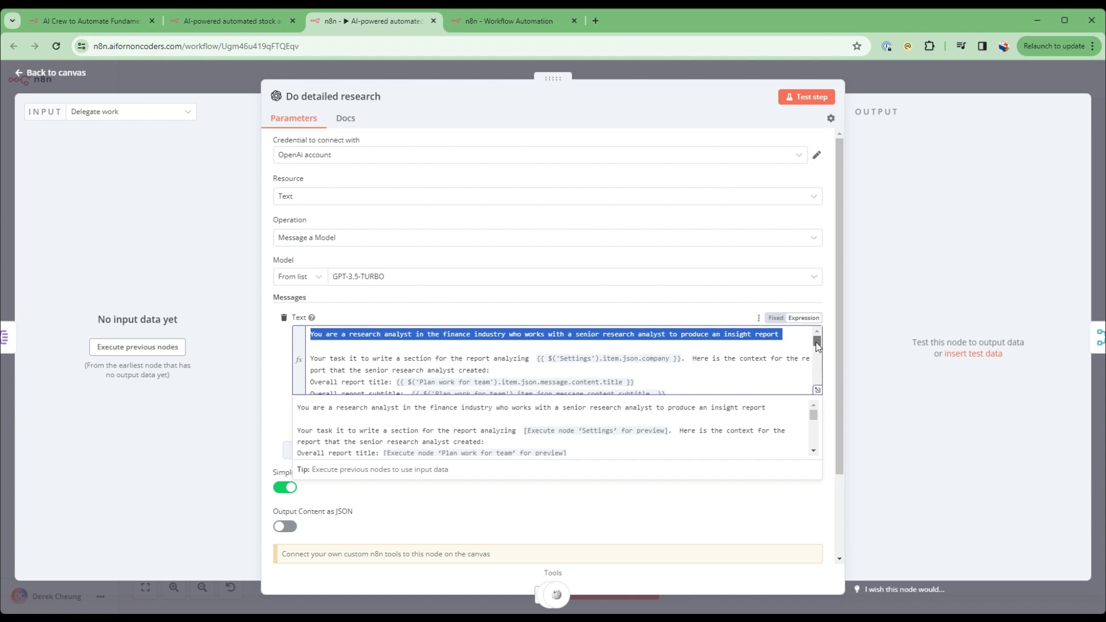
drag(816, 342, 815, 345)
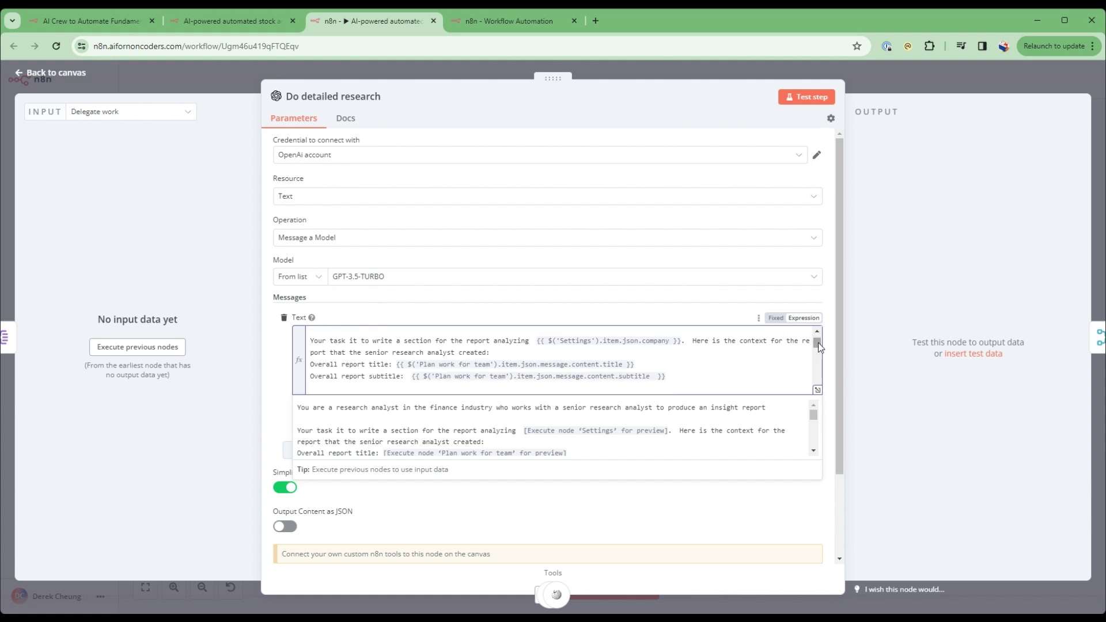
scroll(818, 343, down, 2)
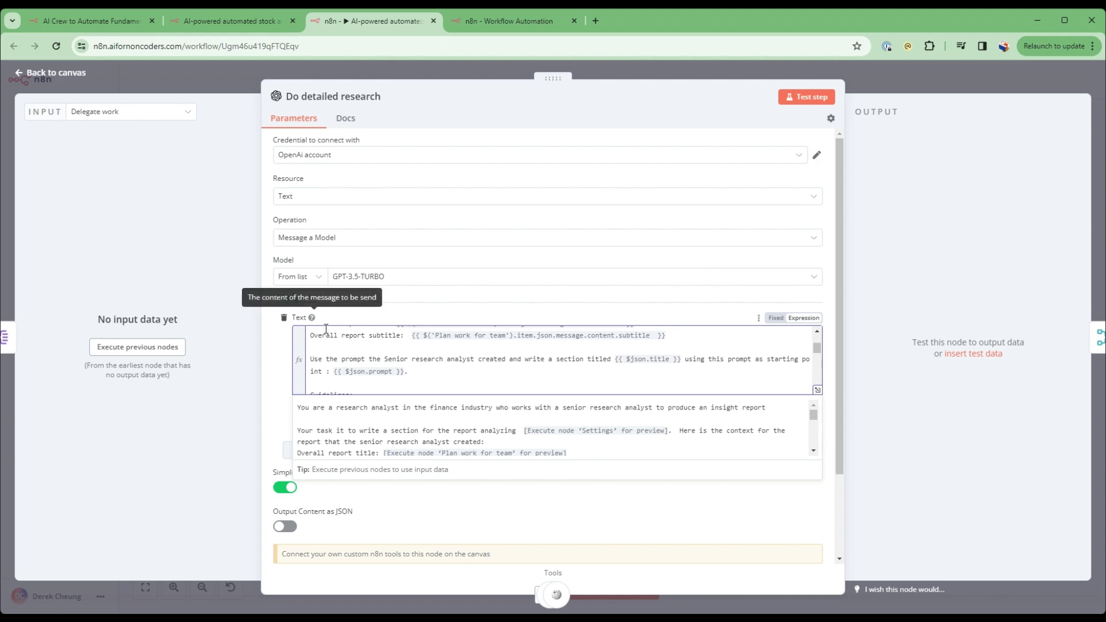
scroll(445, 365, down, 3)
scroll(444, 365, down, 5)
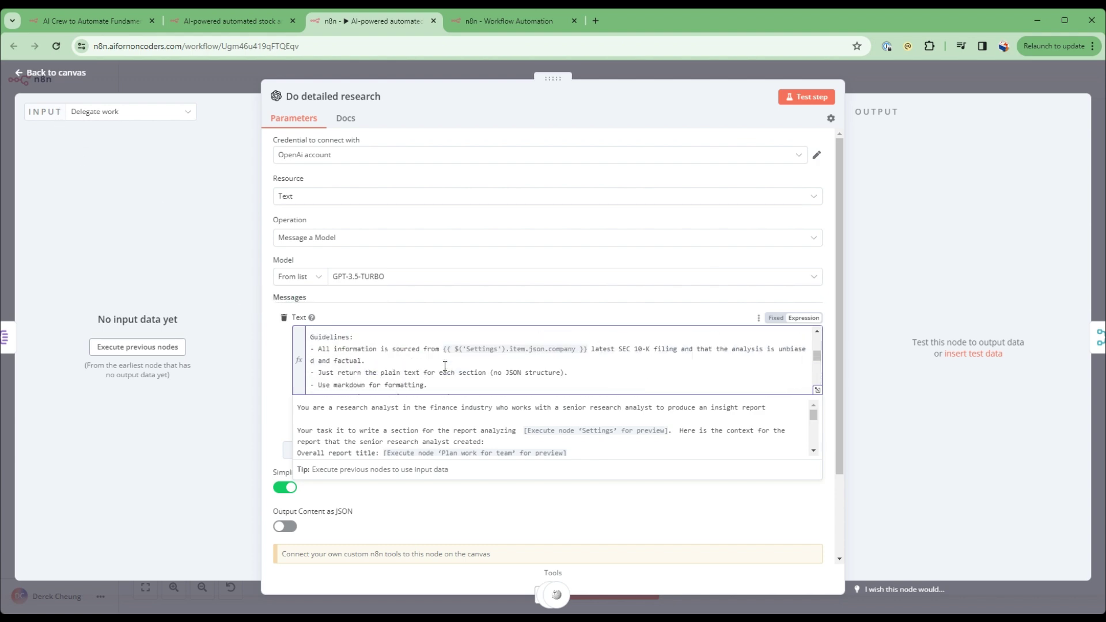
click(43, 72)
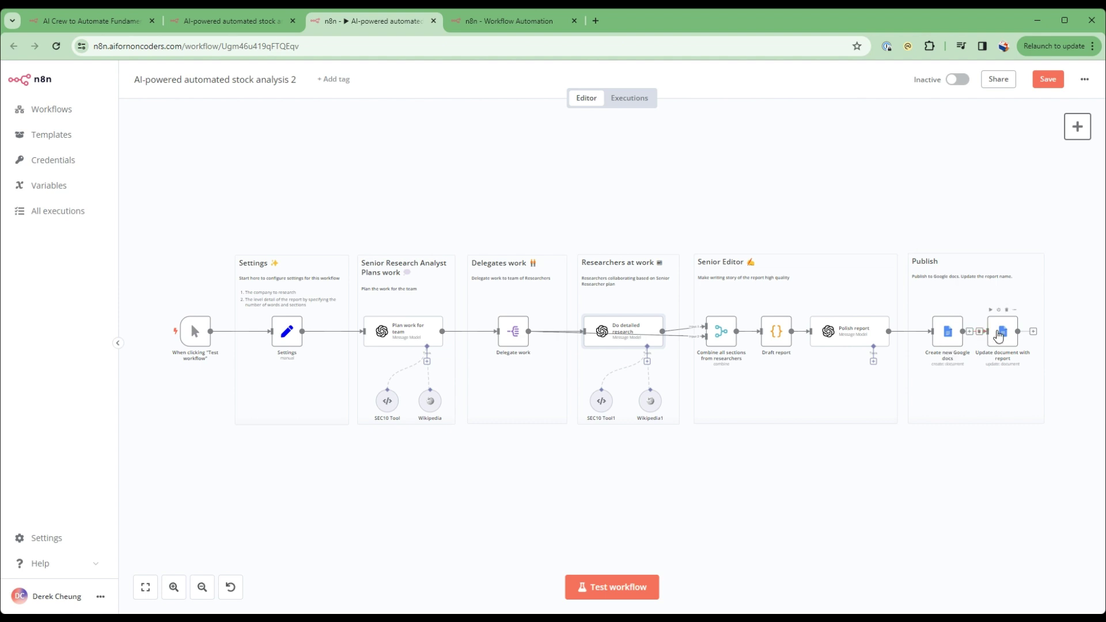
- Review the title and folder ID fields of the Create new Google docs node and save the workflow
click(945, 337)
double_click(944, 337)
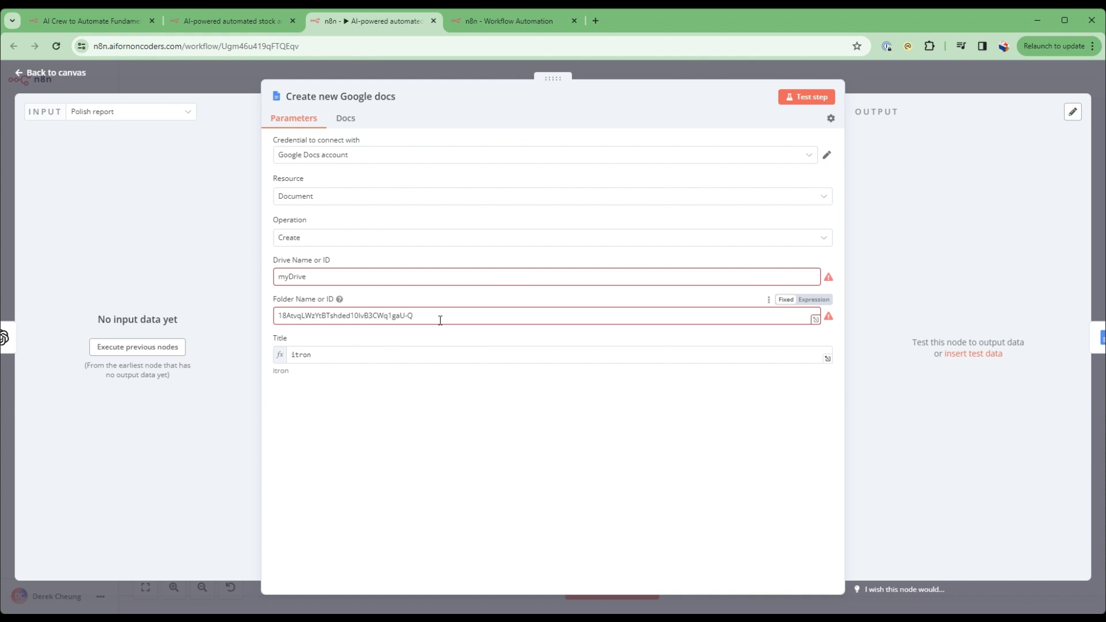
double_click(330, 356)
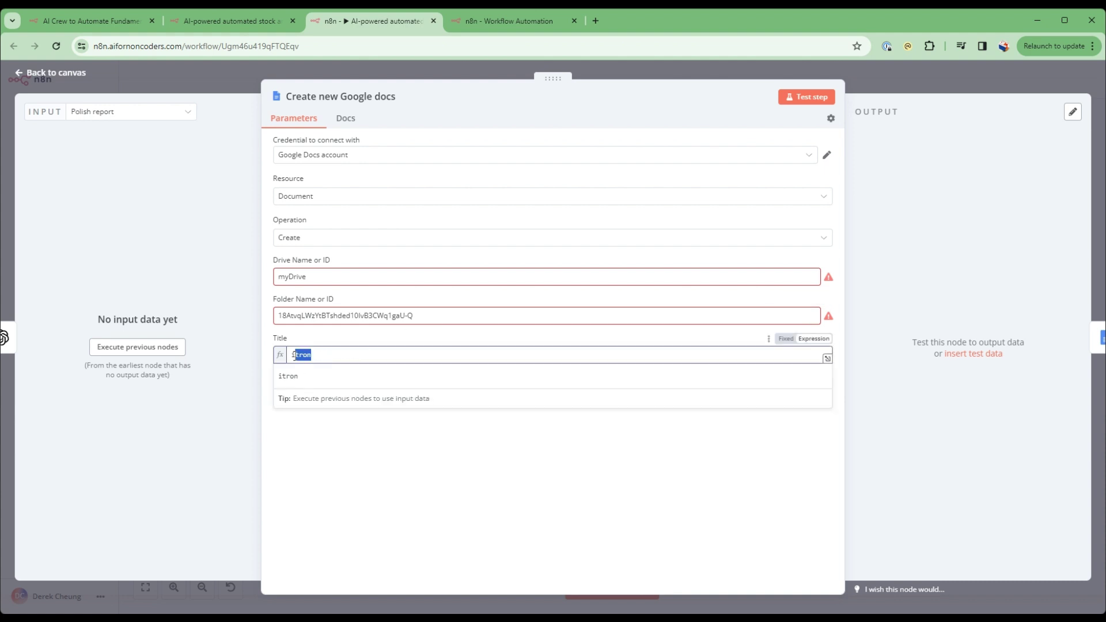
double_click(341, 315)
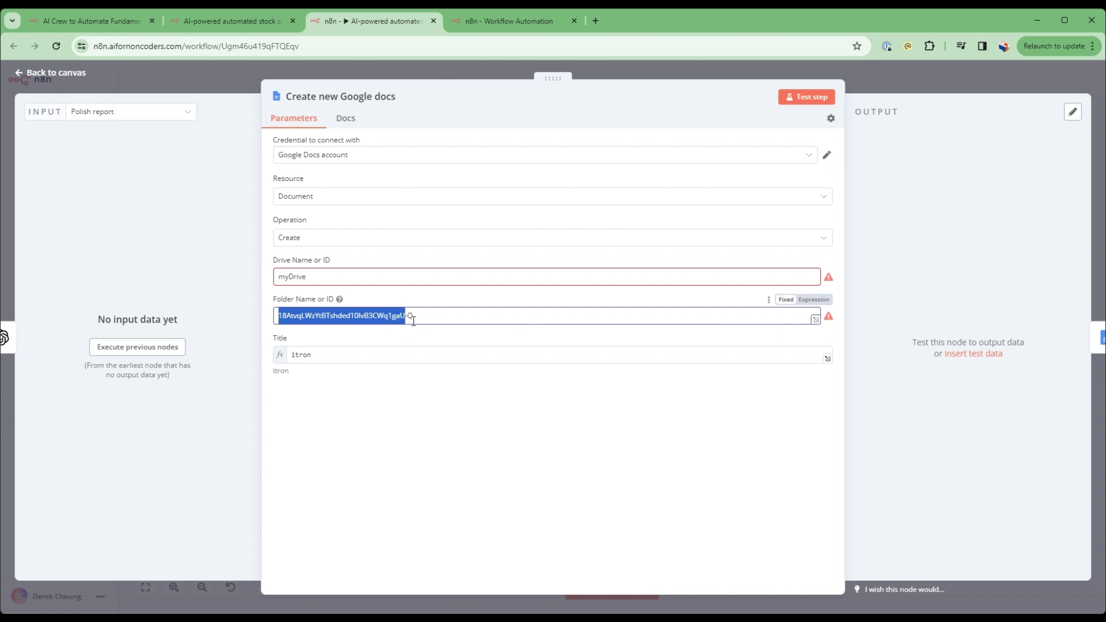
click(420, 317)
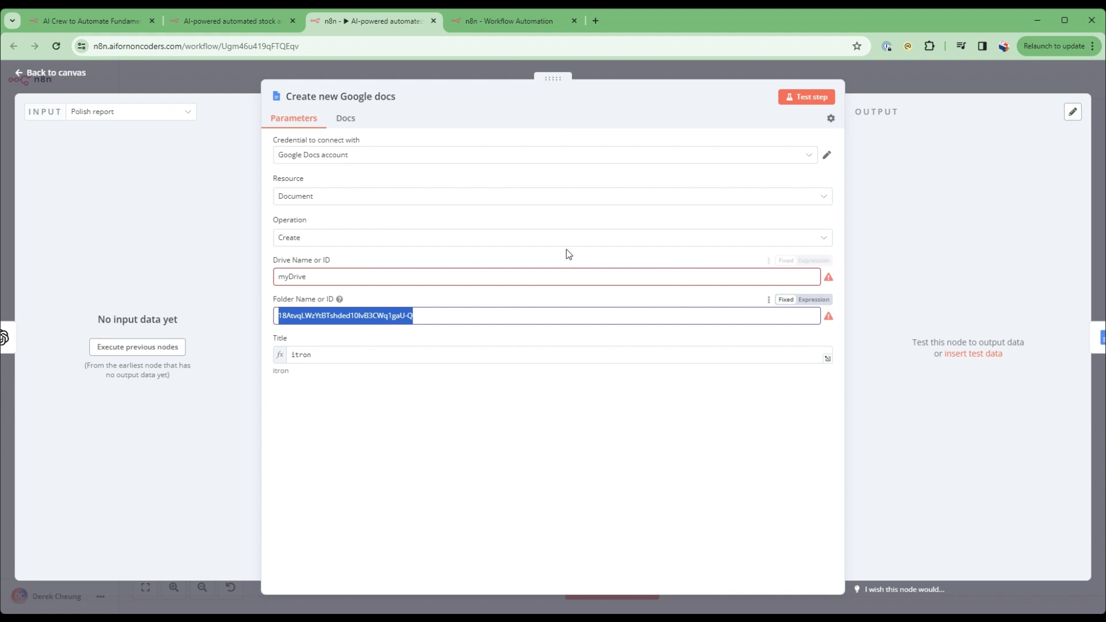
mouse_move(828, 316)
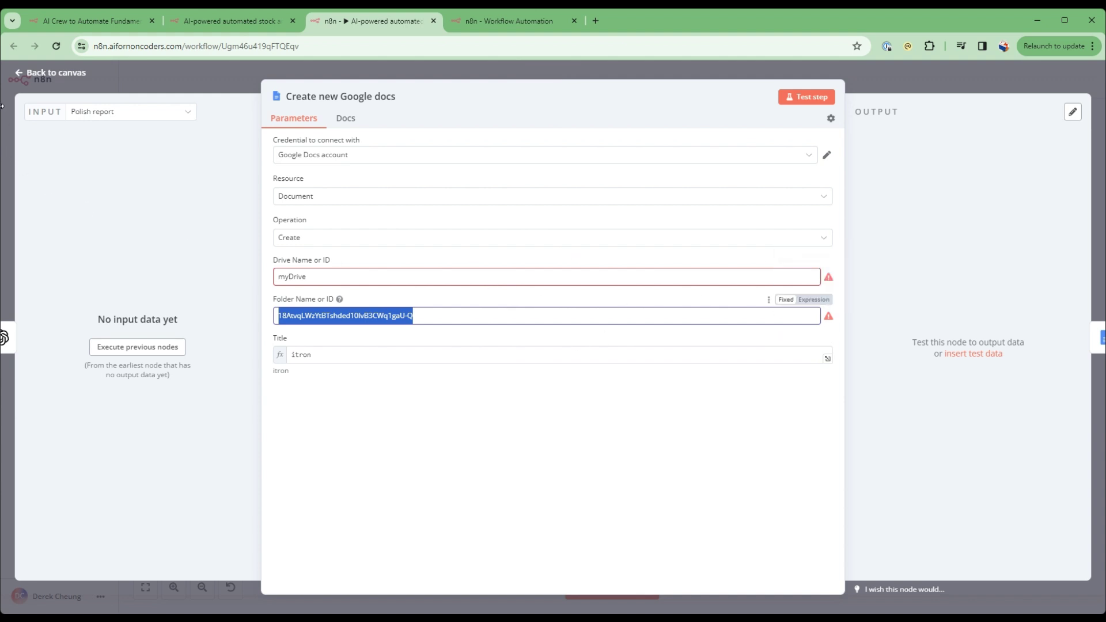
click(39, 73)
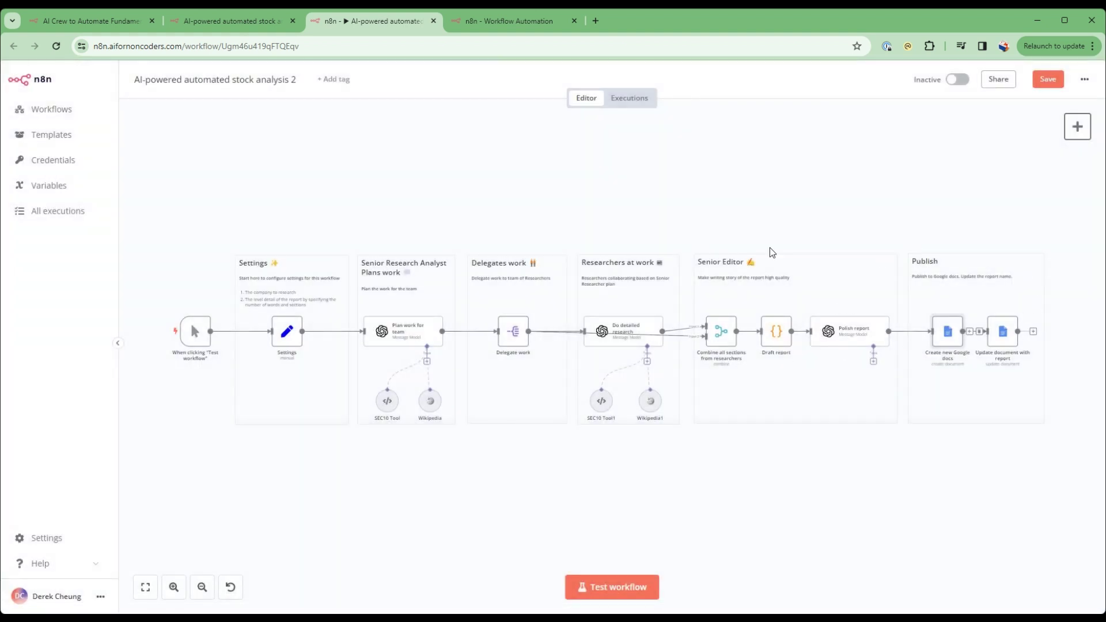
click(1050, 80)
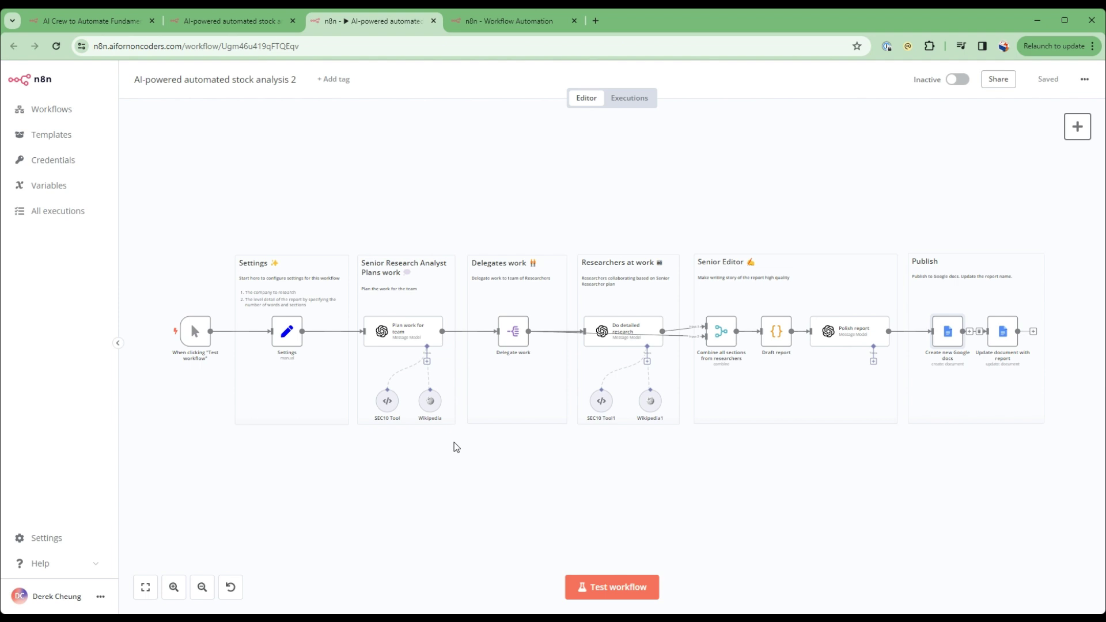
- Review the SEC10 Tool's description and JavaScript code under the Plan work for team node
double_click(388, 406)
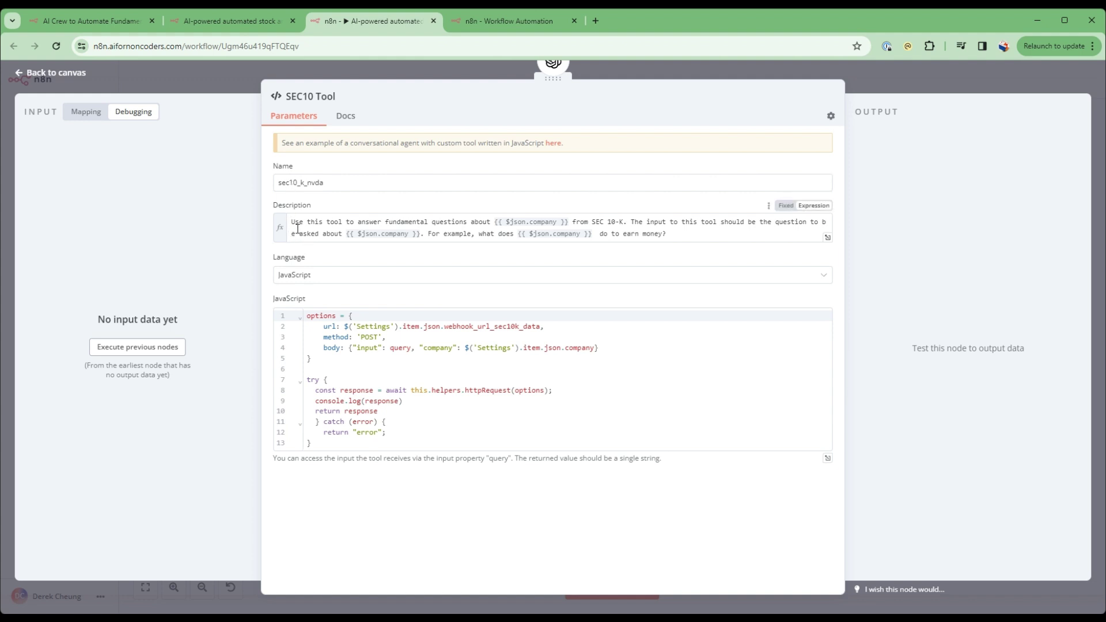
drag(292, 222, 719, 230)
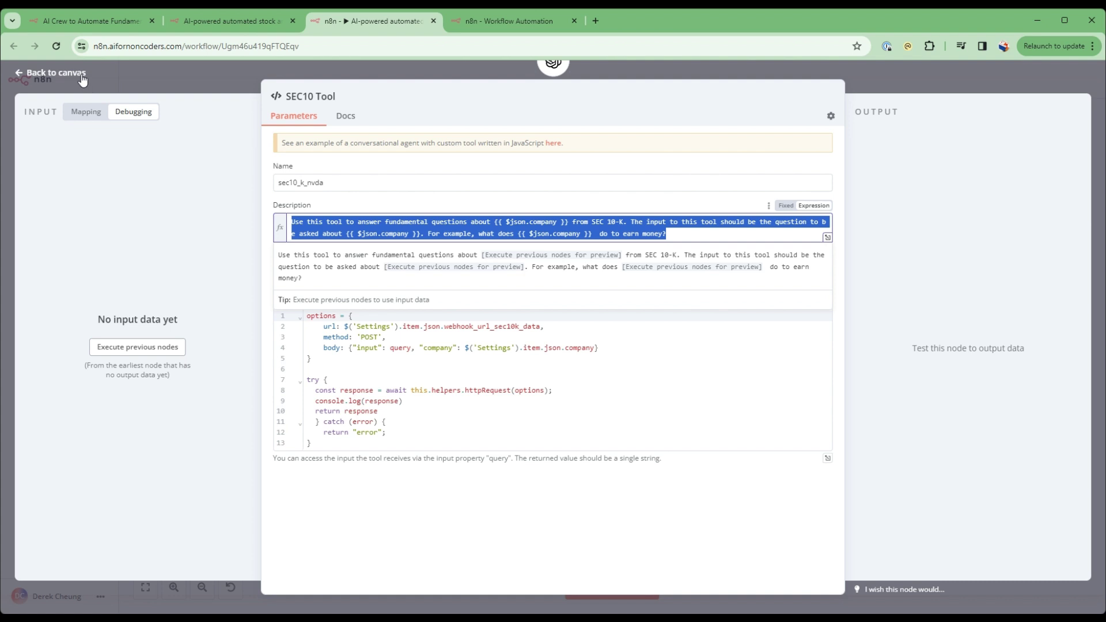
click(53, 67)
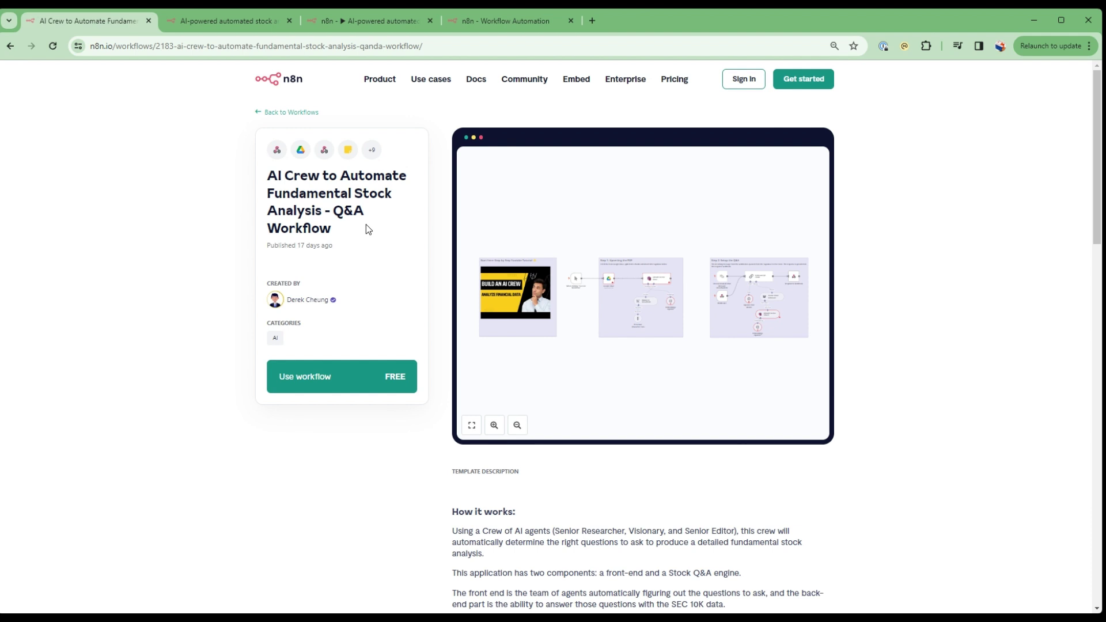
- Import the Q&A Workflow template into the n8n.aifornoncoders.com self-hosted instance, using OpenAi account as the Embeddings OpenAI credential
click(331, 375)
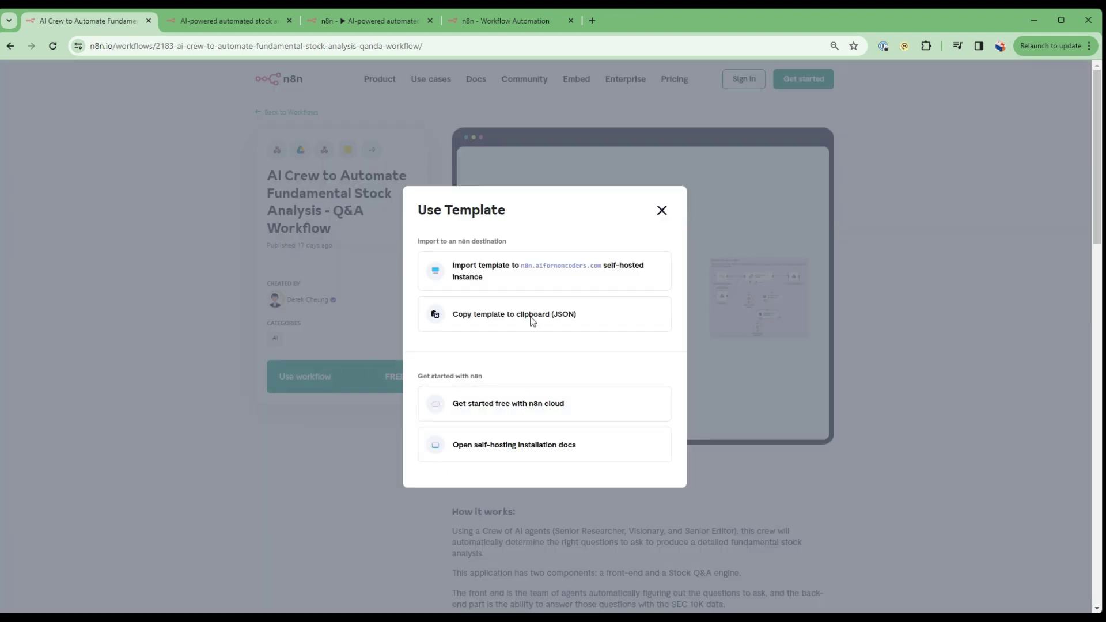
click(537, 267)
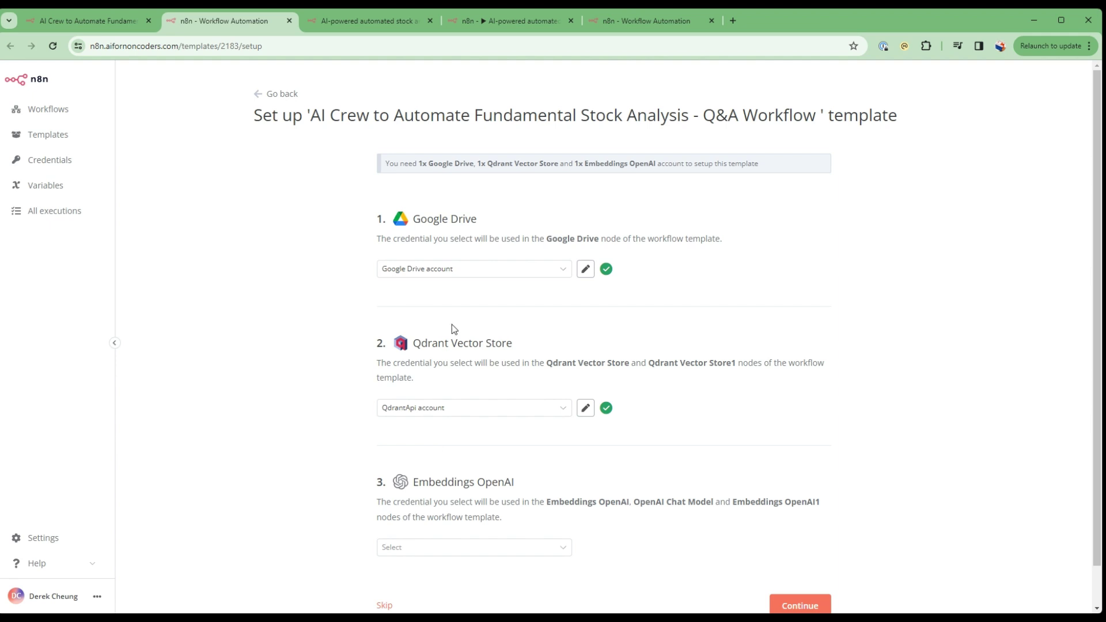
scroll(435, 337, down, 1)
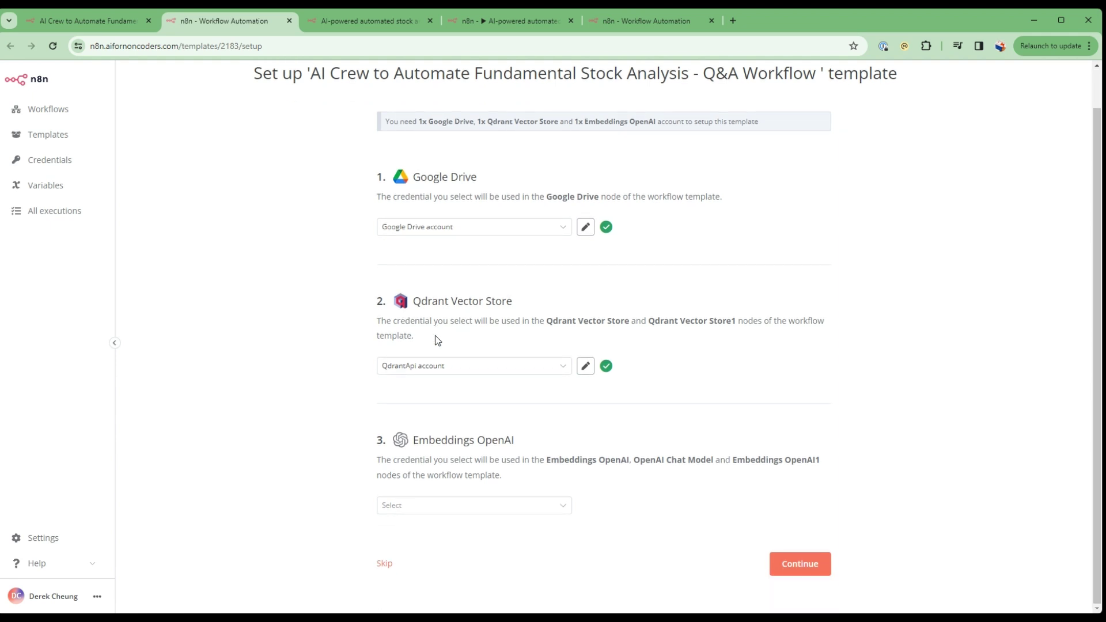
click(462, 510)
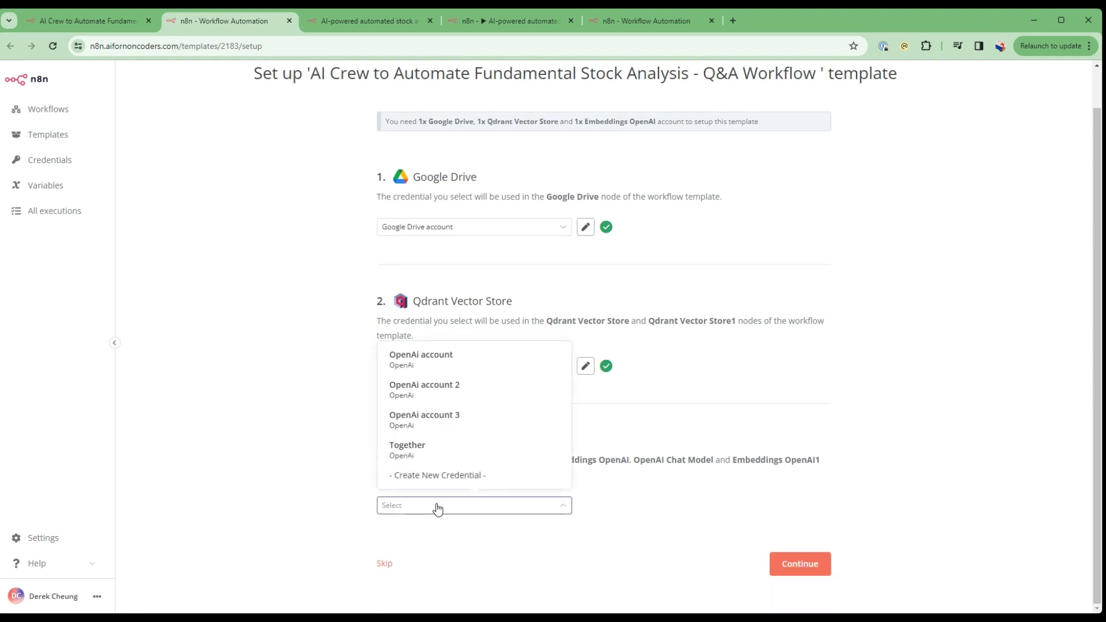
click(425, 360)
click(800, 564)
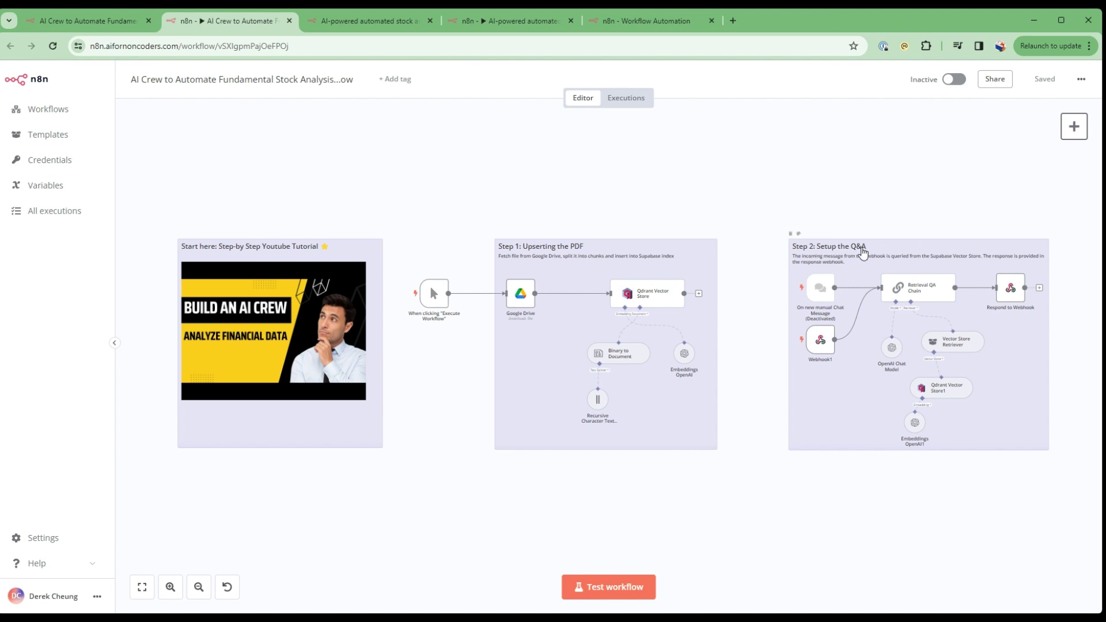
- Open the Google Drive node and inspect its File setting and the available files
double_click(520, 299)
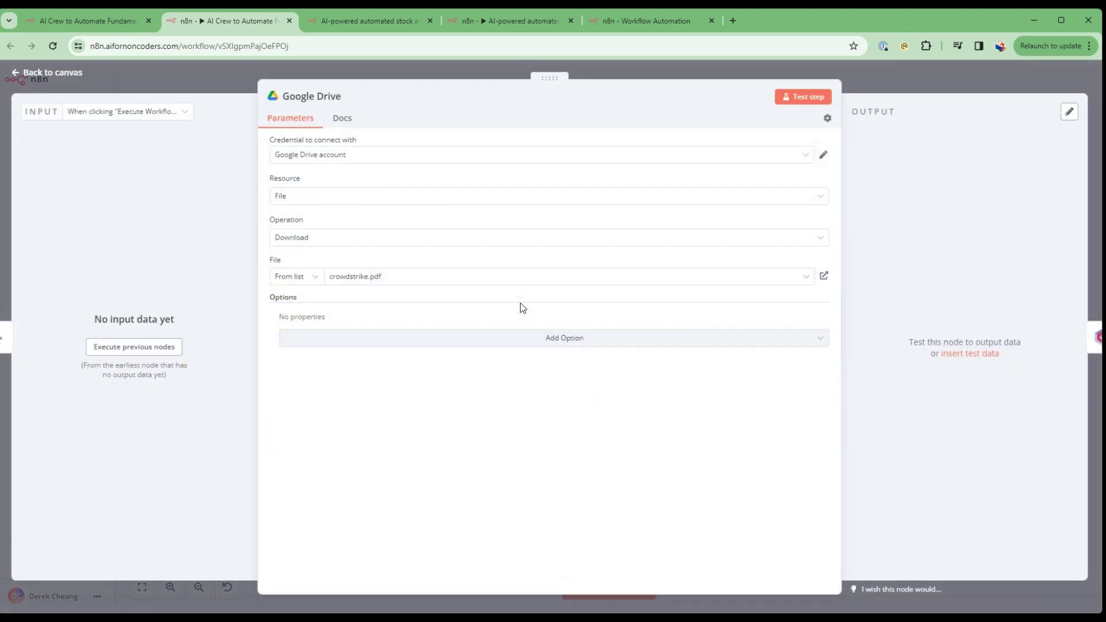
click(357, 277)
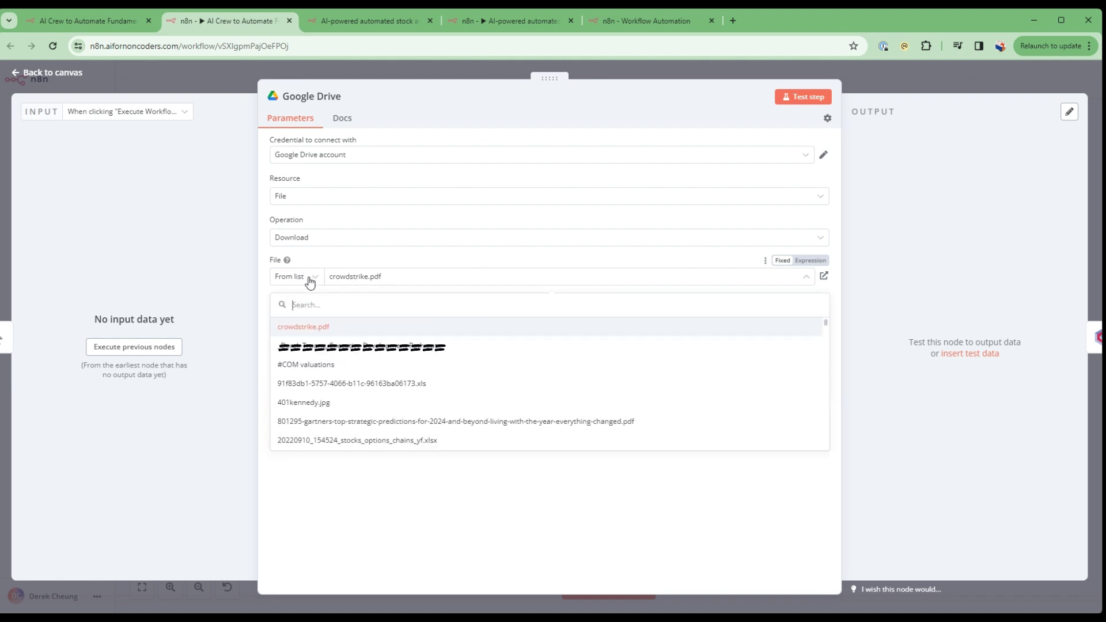
double_click(358, 277)
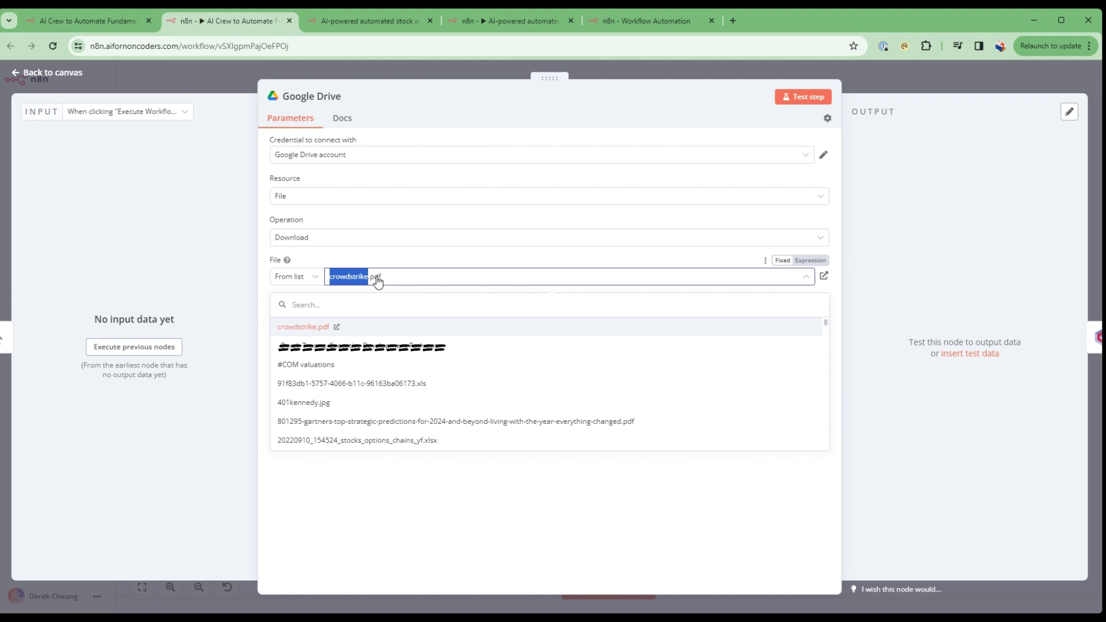
double_click(411, 279)
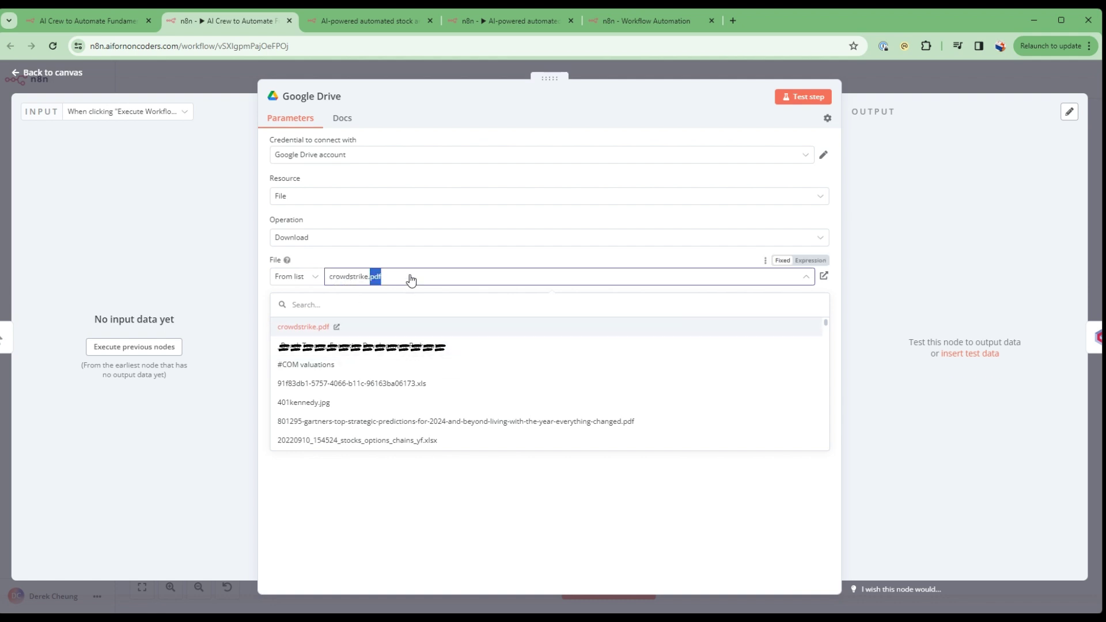
double_click(334, 279)
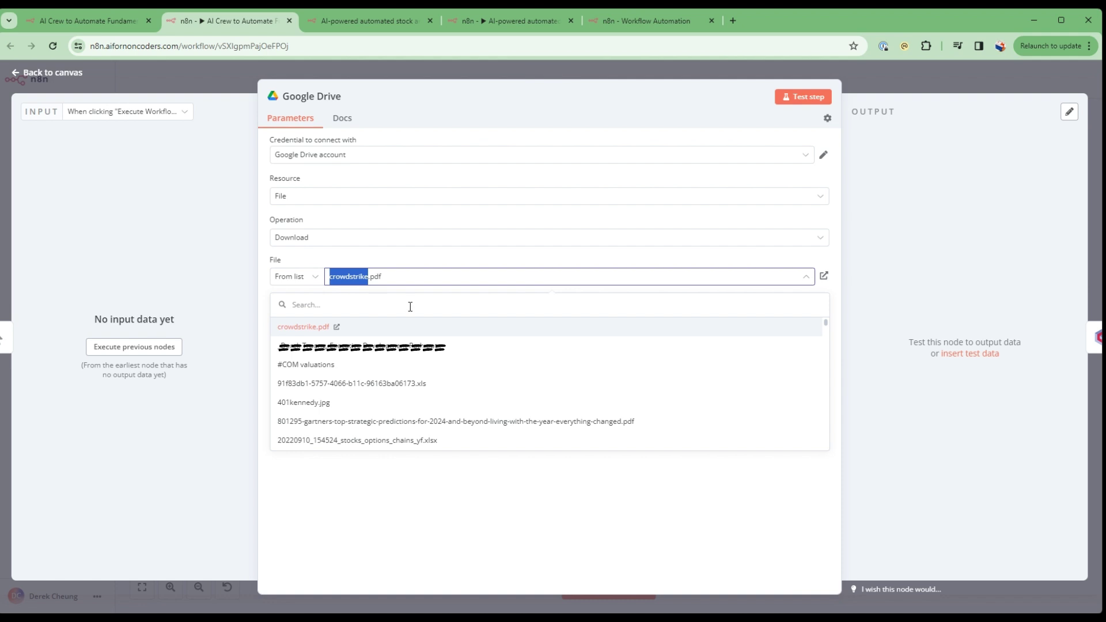
- Set the Google Drive node to download itron.pdf from the file list and execute that node
click(311, 278)
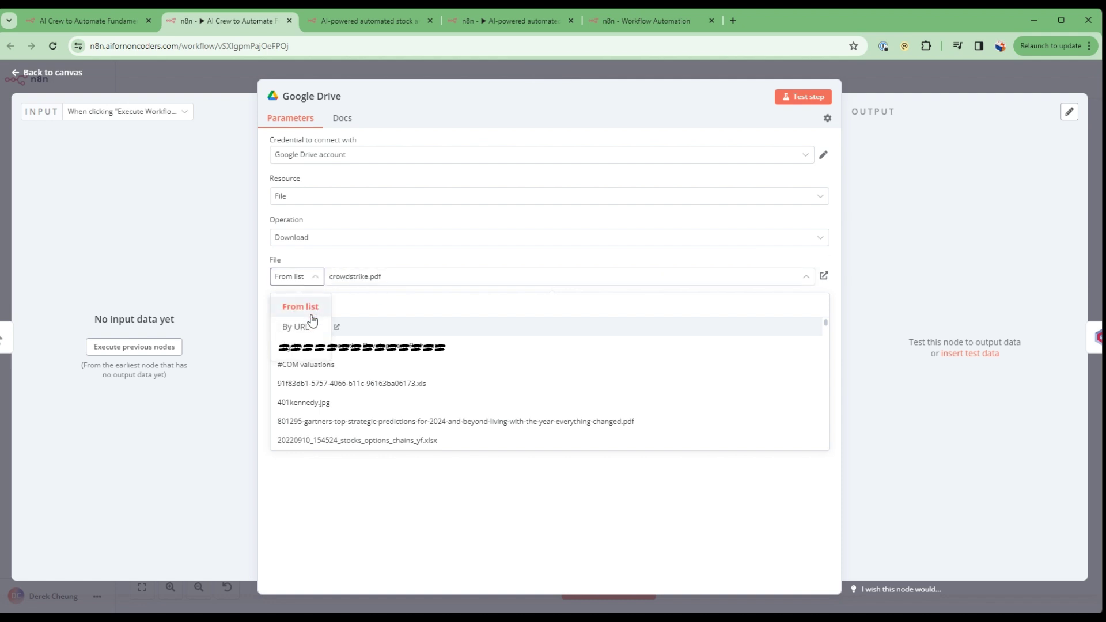
click(311, 311)
click(399, 280)
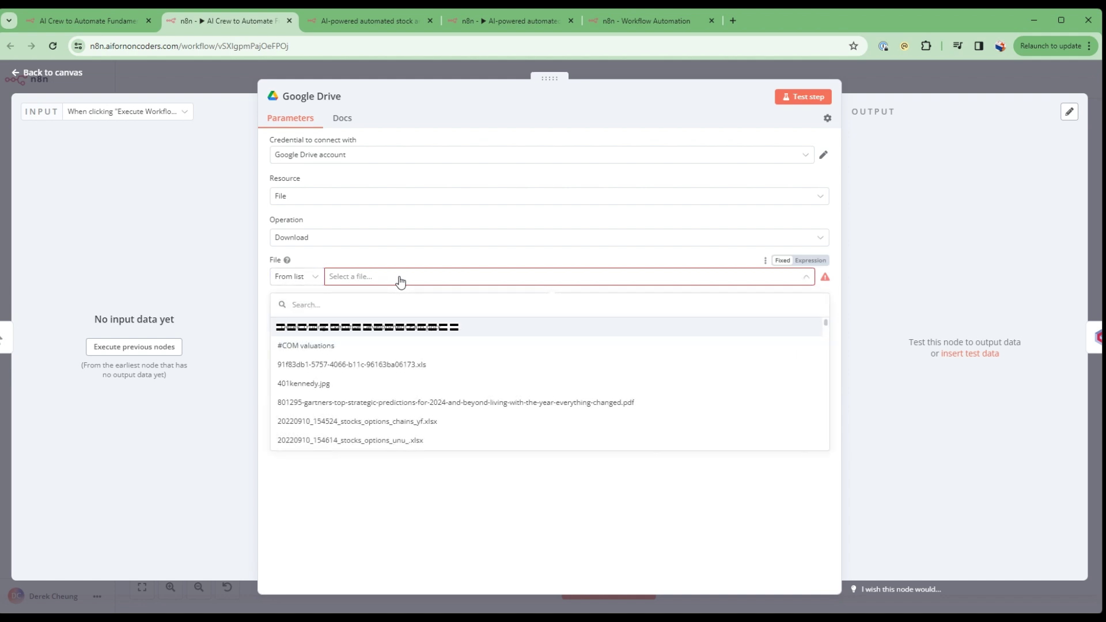
scroll(452, 369, down, 5)
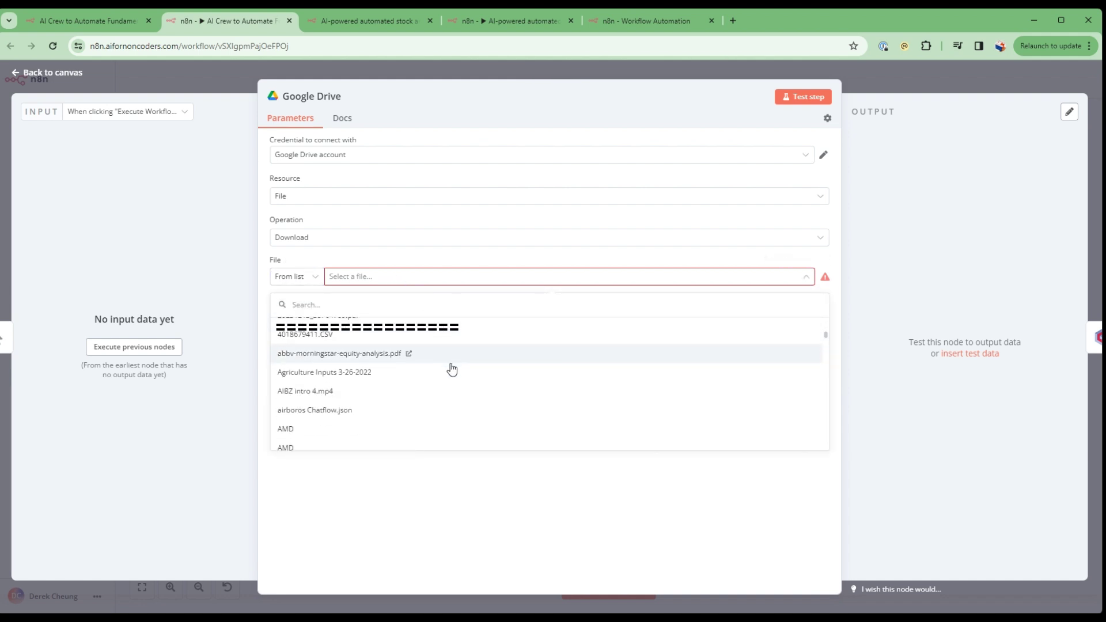
scroll(451, 369, down, 10)
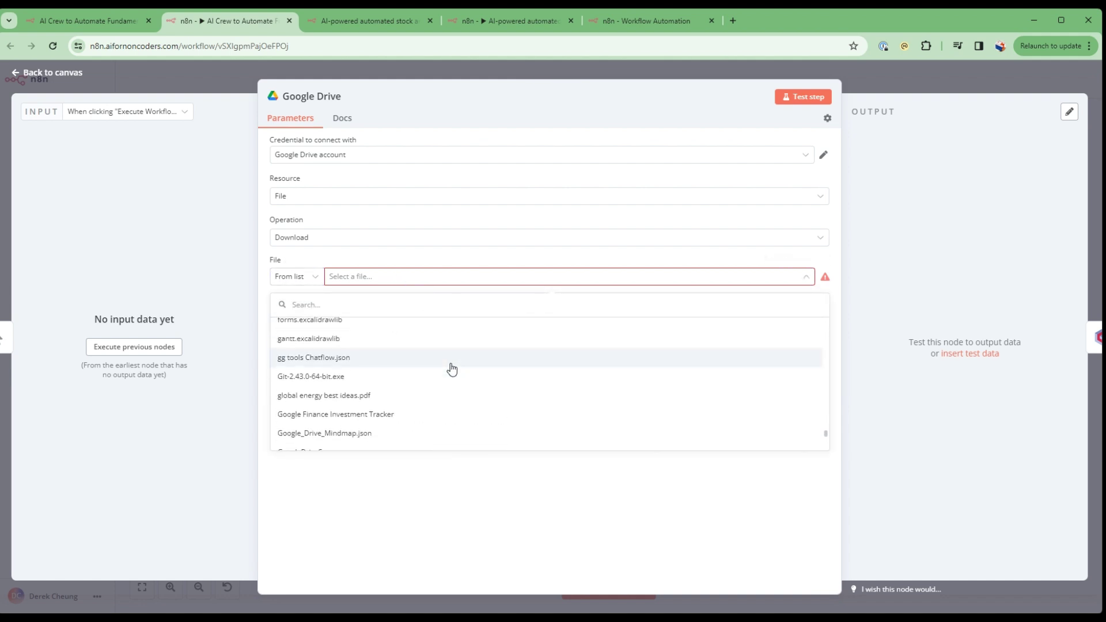
scroll(452, 368, down, 5)
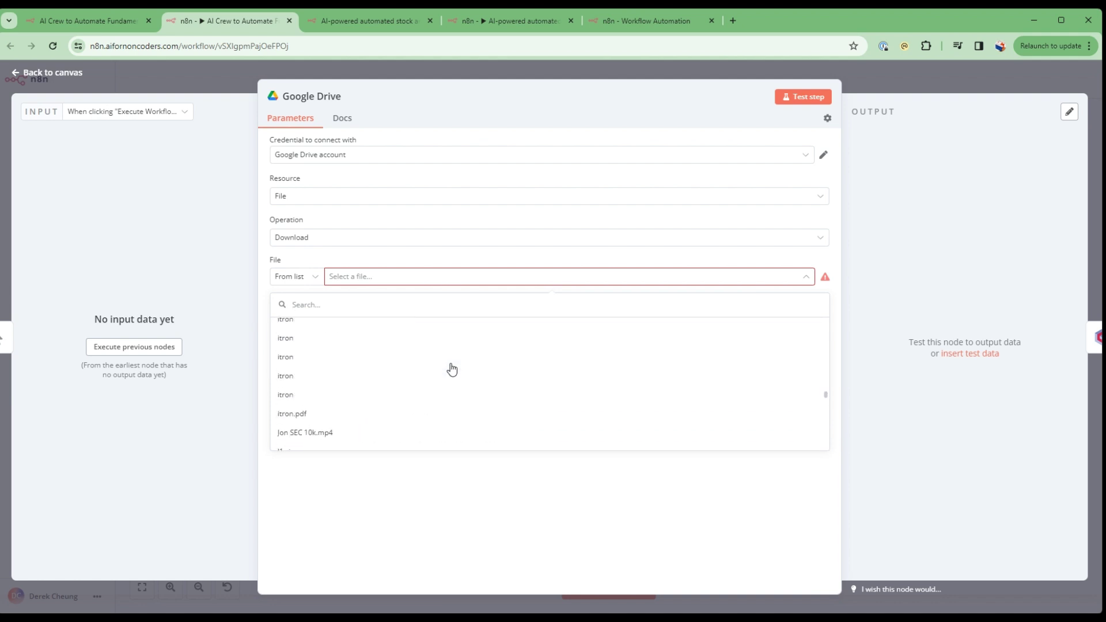
click(390, 389)
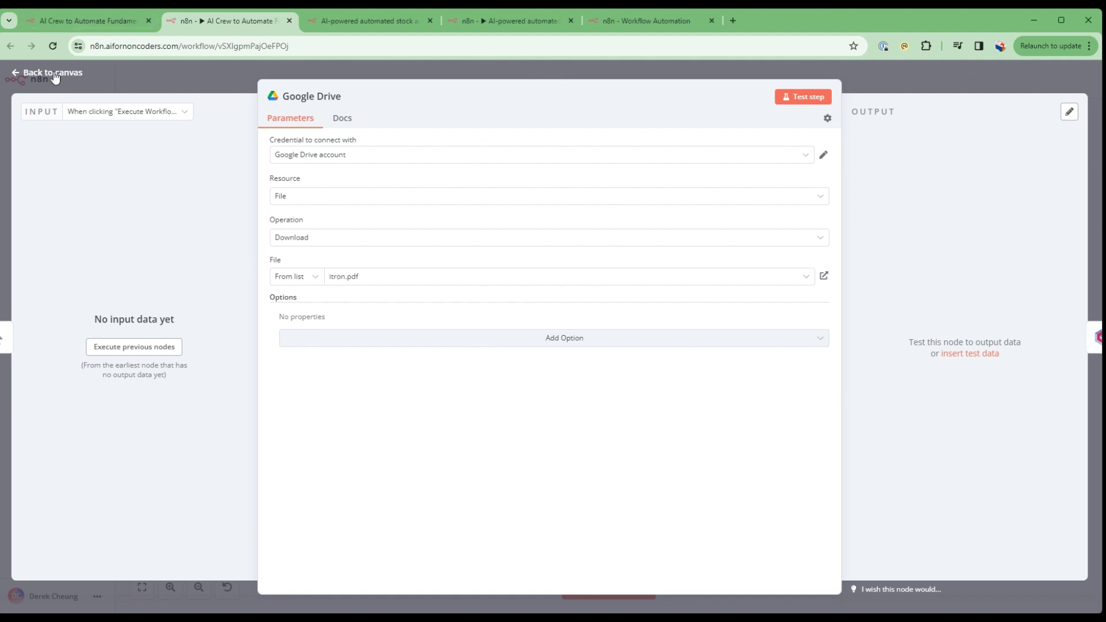
click(21, 73)
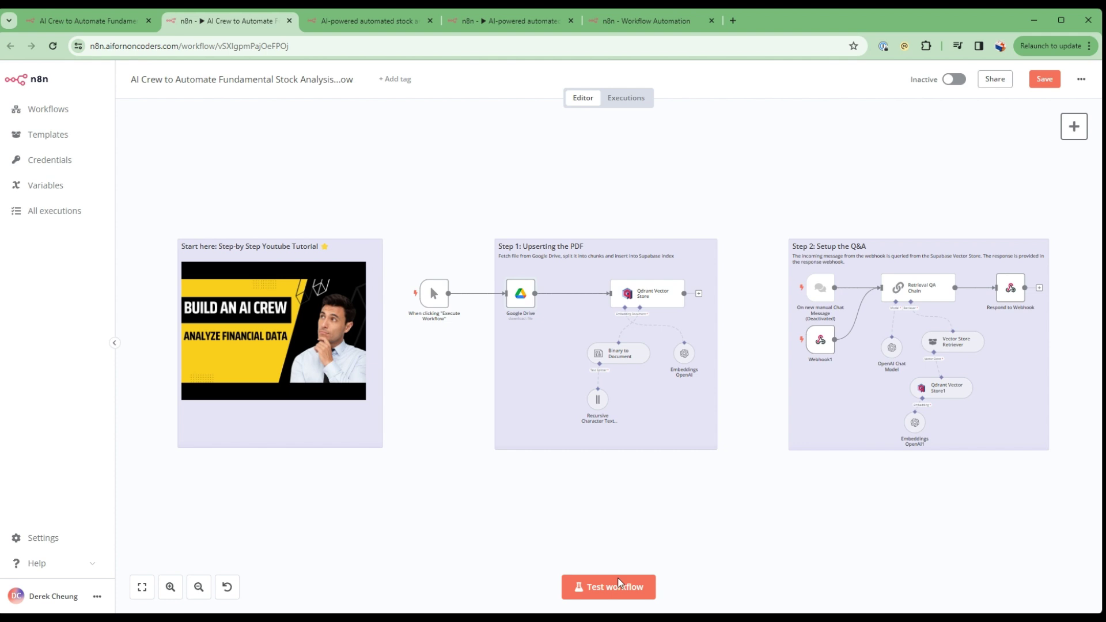
scroll(733, 521, down, 1)
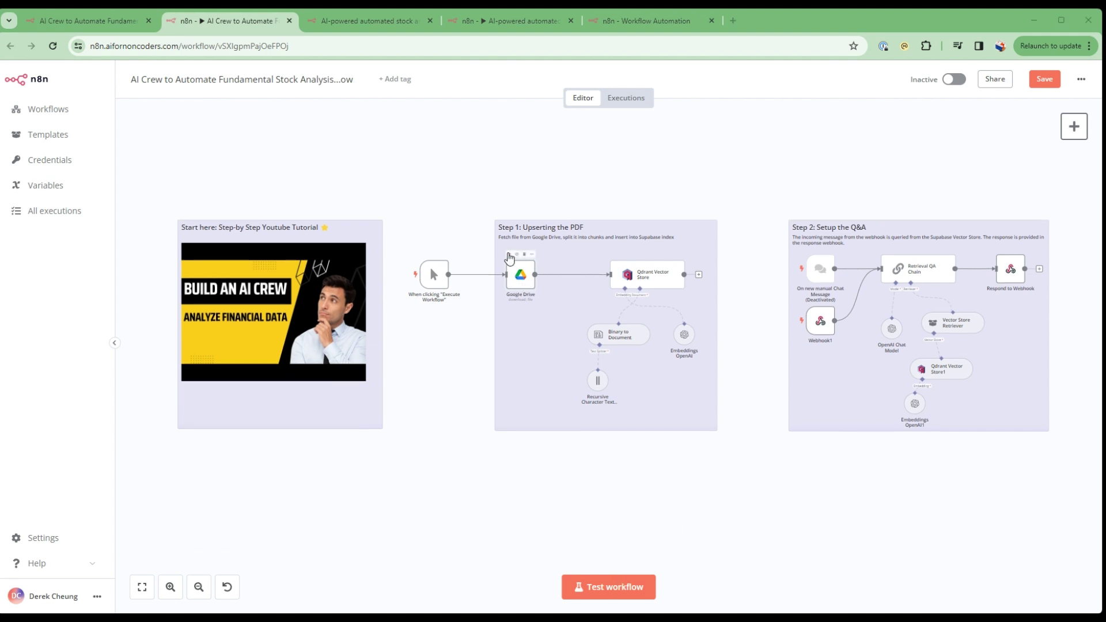
click(509, 255)
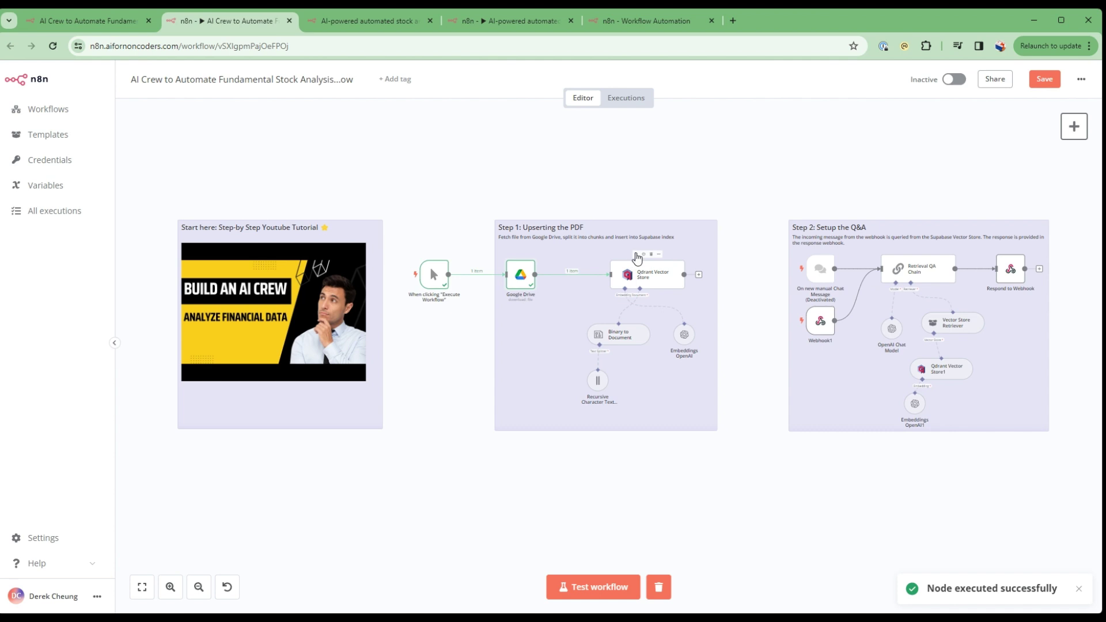
- Set the Qdrant Vector Store node's collection to itron and execute the node to insert the document
double_click(650, 283)
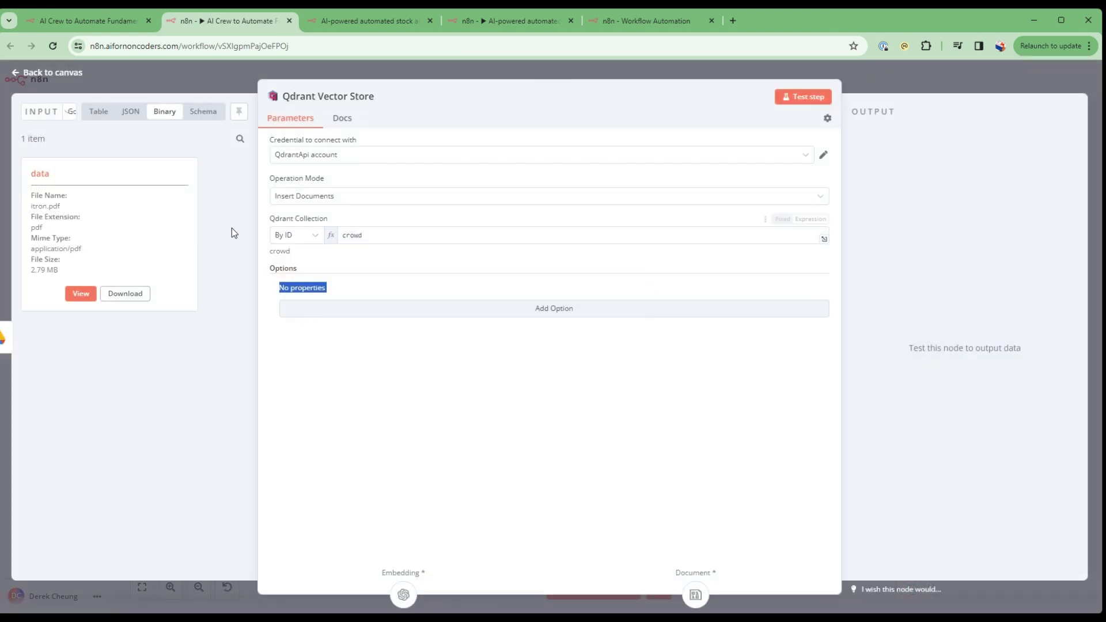
double_click(352, 235)
text(itron)
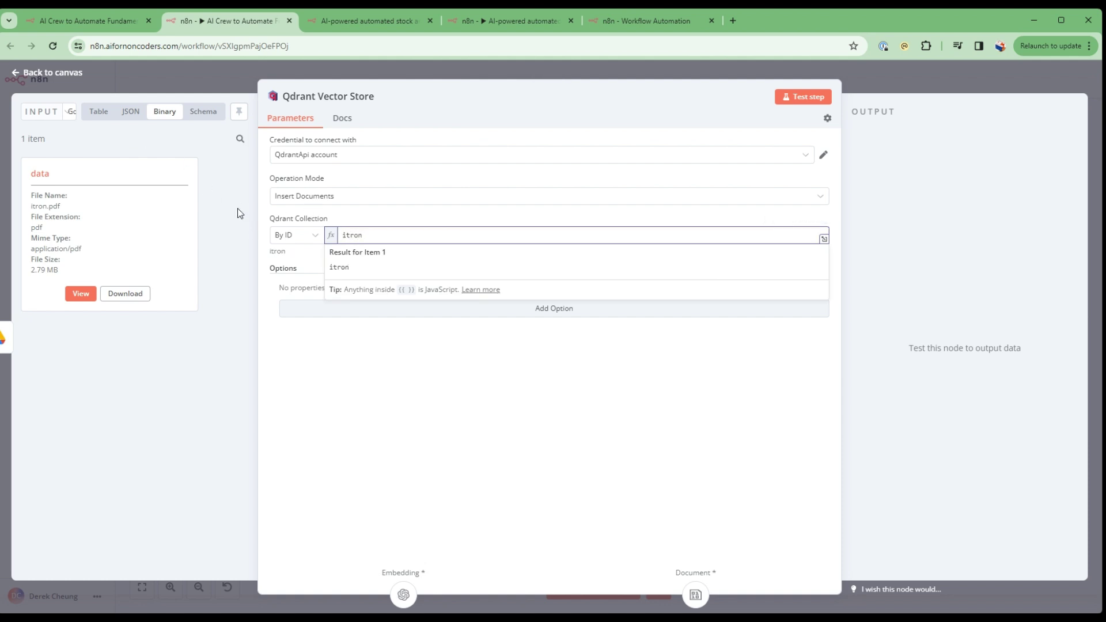
click(418, 148)
click(60, 73)
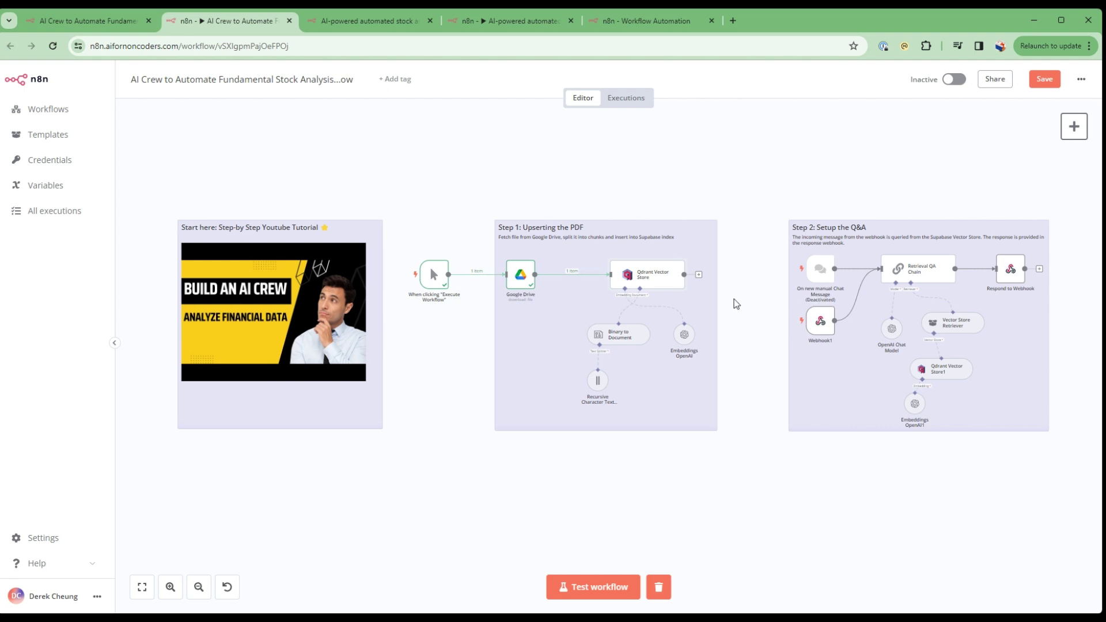
click(636, 254)
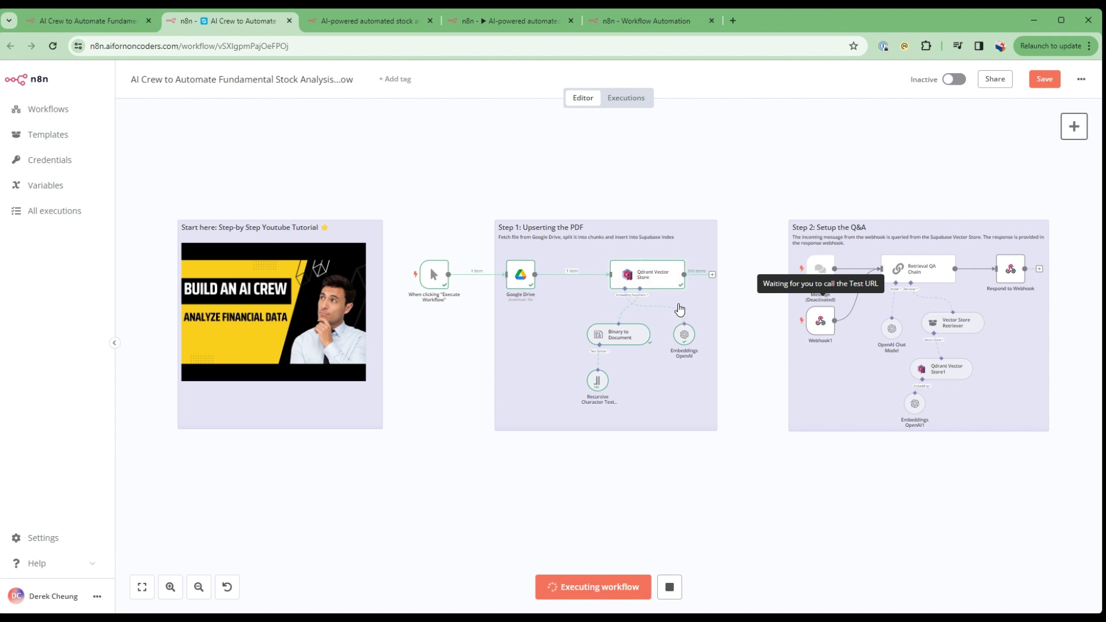
- Review the operation mode and collection expression of the Qdrant Vector Store1 node in the Q&A section
double_click(947, 367)
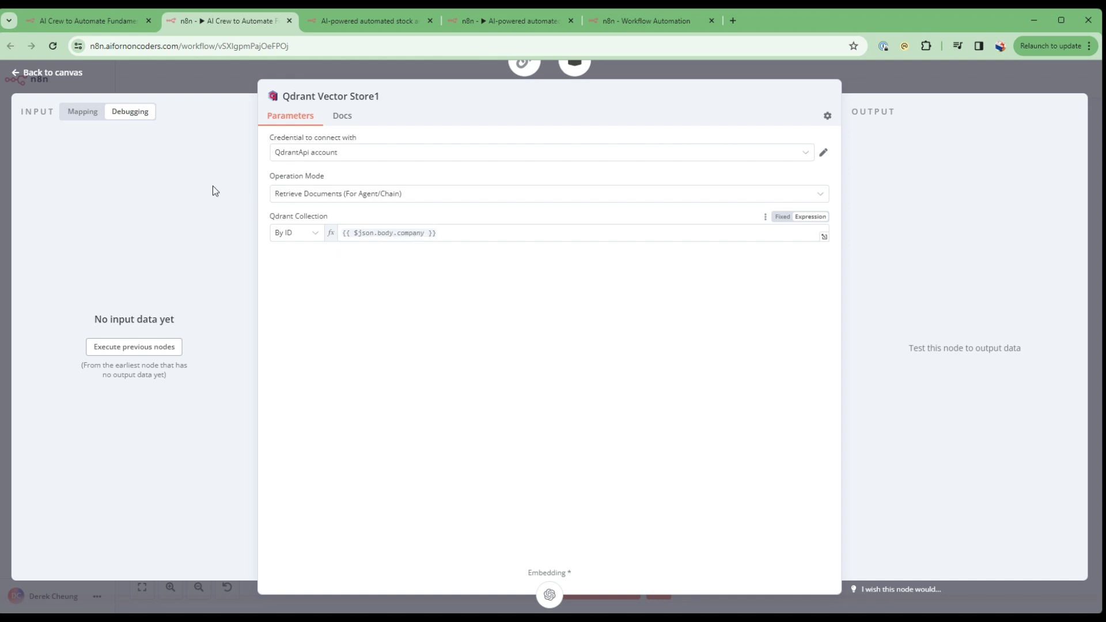
click(52, 73)
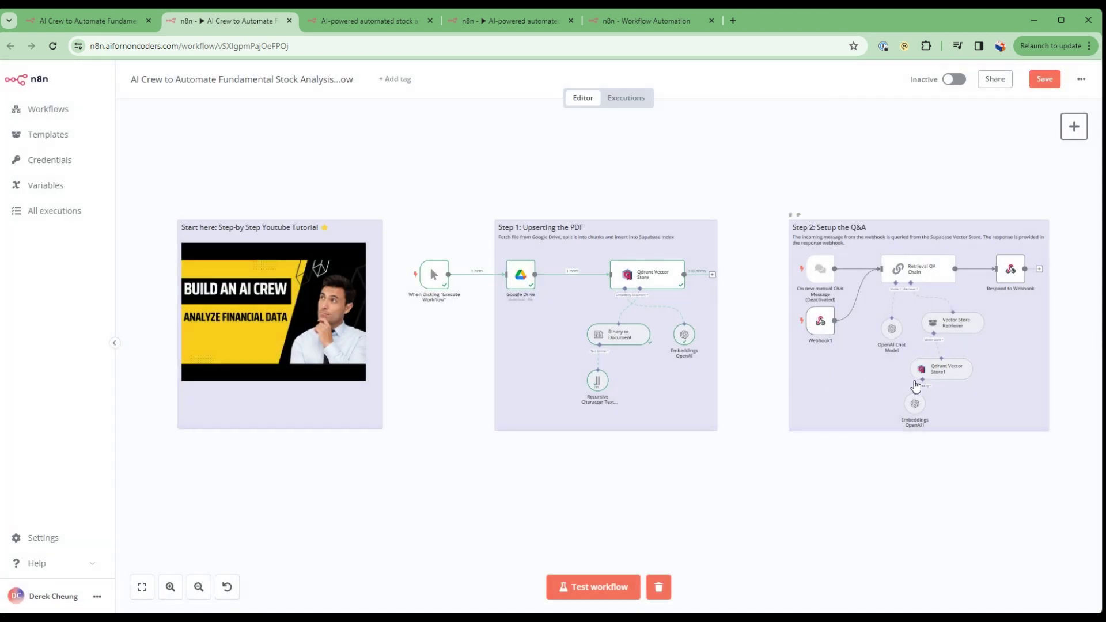
- Copy the production URL of the Webhook1 node in the Q&A section and return to the canvas
double_click(821, 322)
click(378, 163)
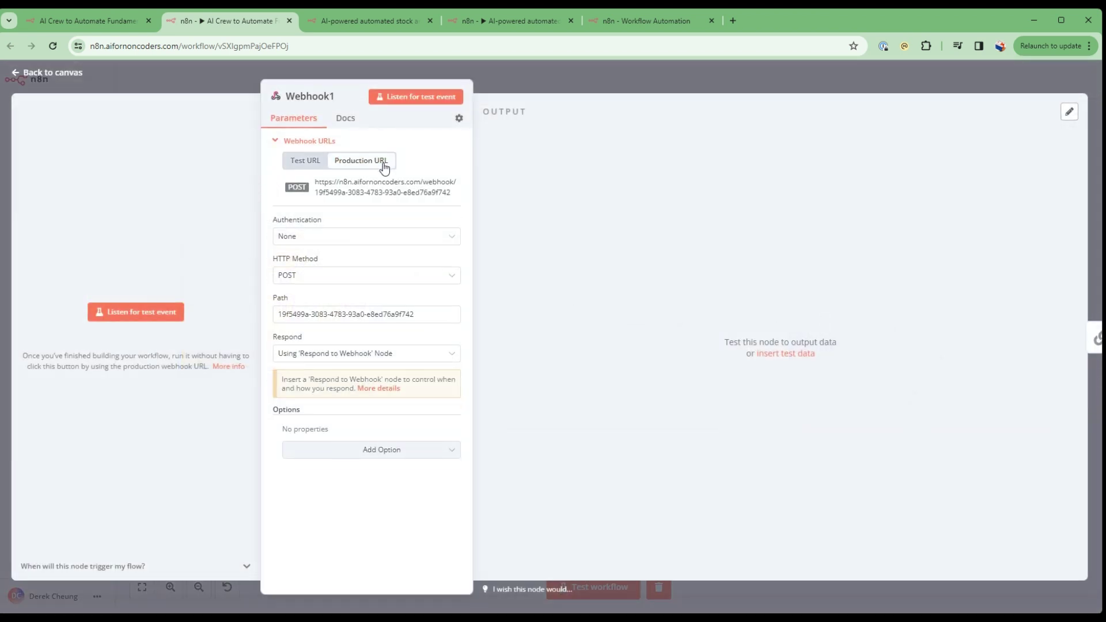
click(417, 188)
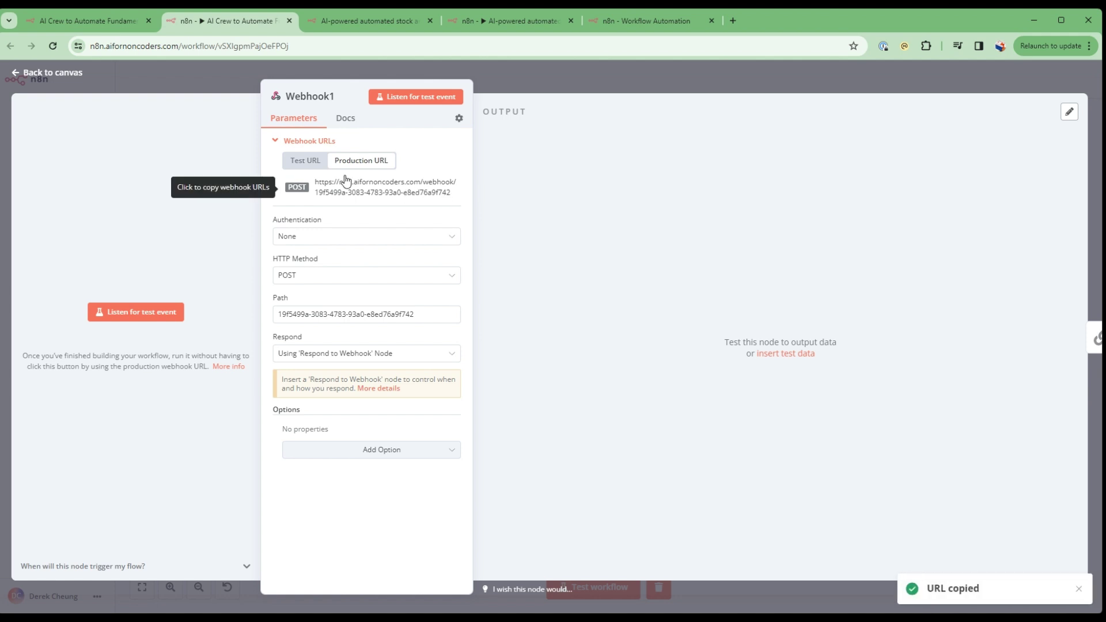
click(47, 77)
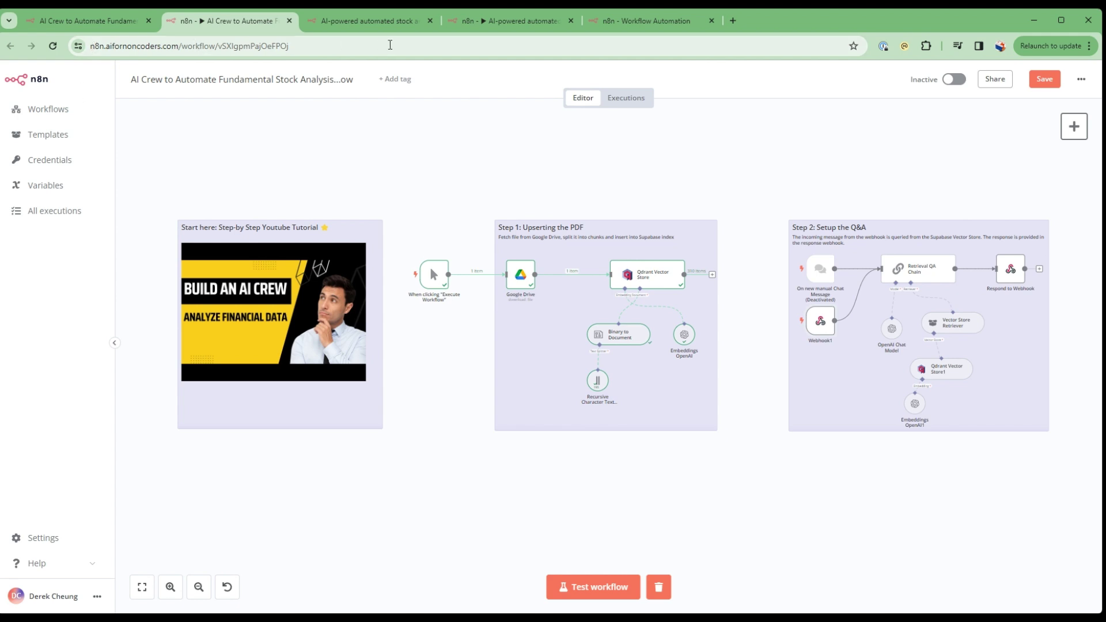
- In the AI-powered automated stock analysis 2 workflow, replace the Settings node's webhook_url_sec10k_data placeholder with the copied production webhook URL
click(392, 20)
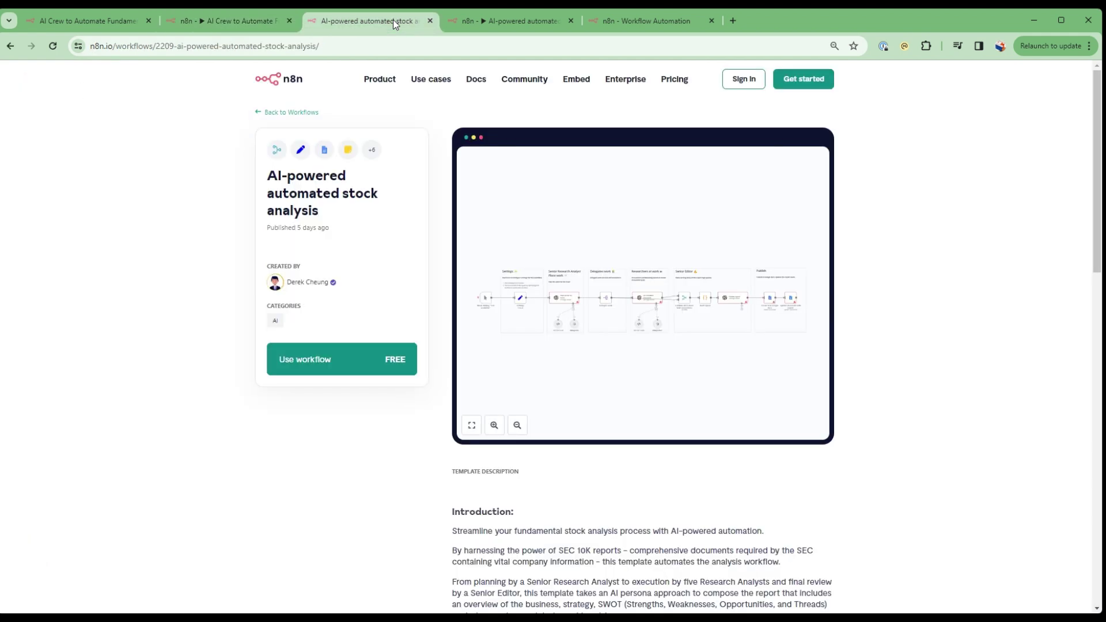
click(491, 19)
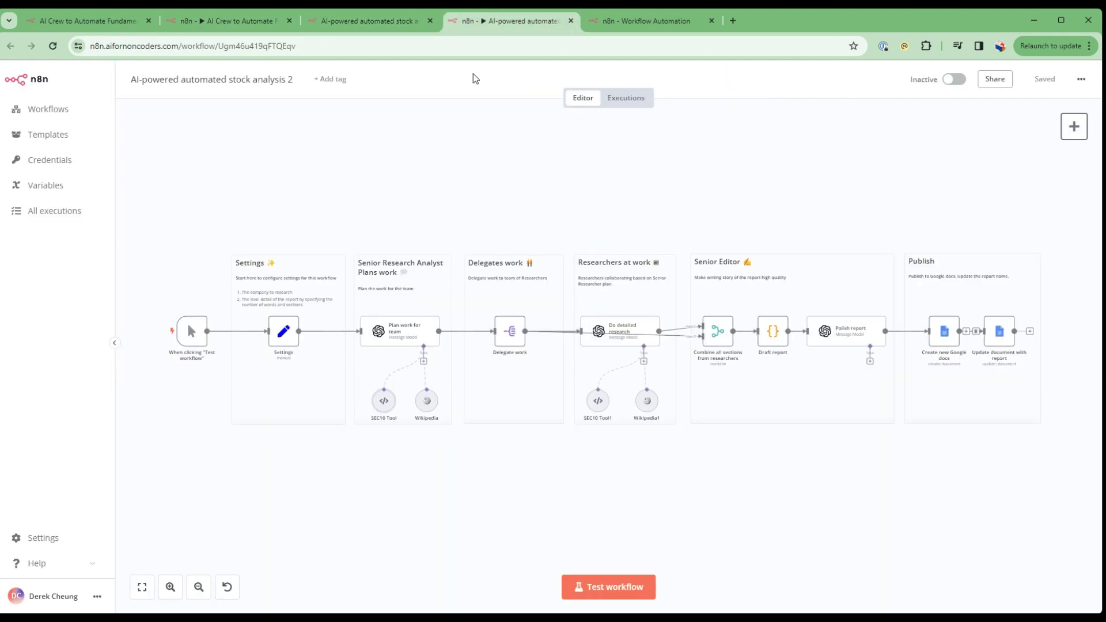
double_click(283, 332)
click(639, 334)
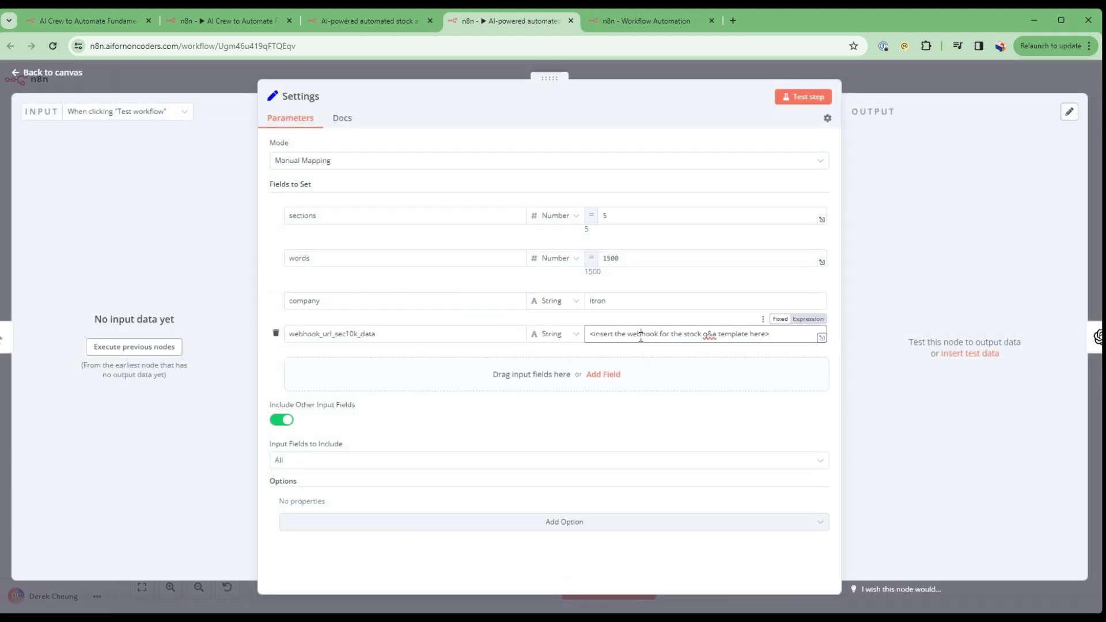
key(ctrl+a)
key(ctrl+v)
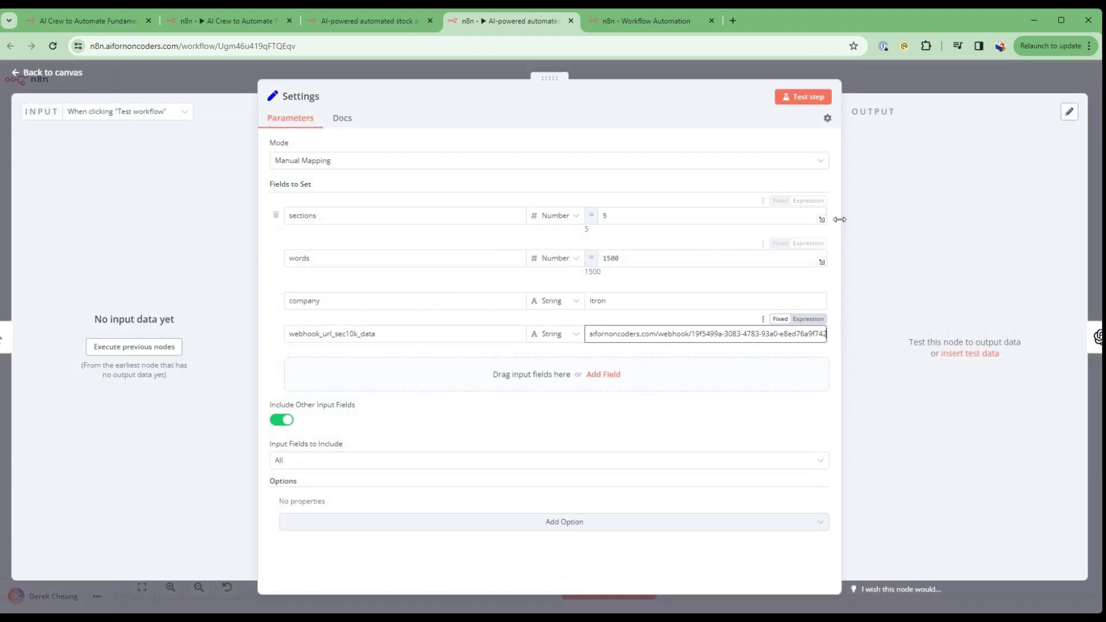